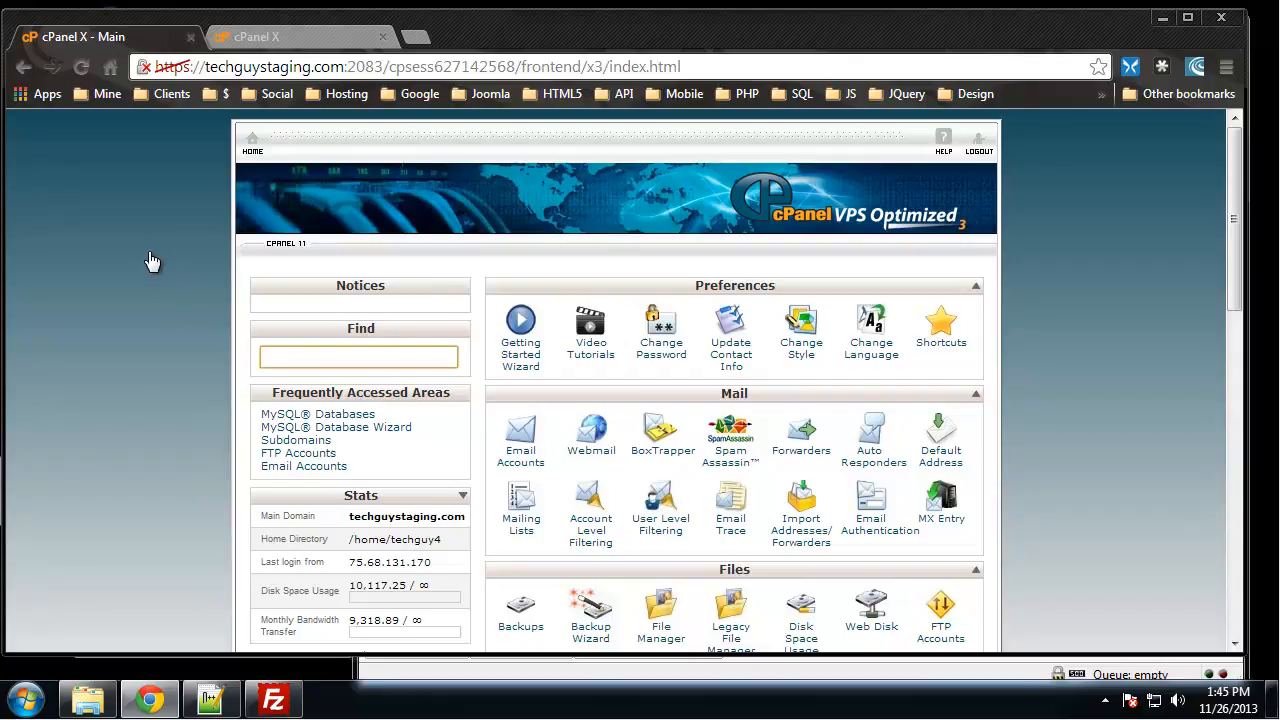
Open the MySQL Database Wizard from the Databases section of the cPanel home page
scroll(150, 260, down, 5)
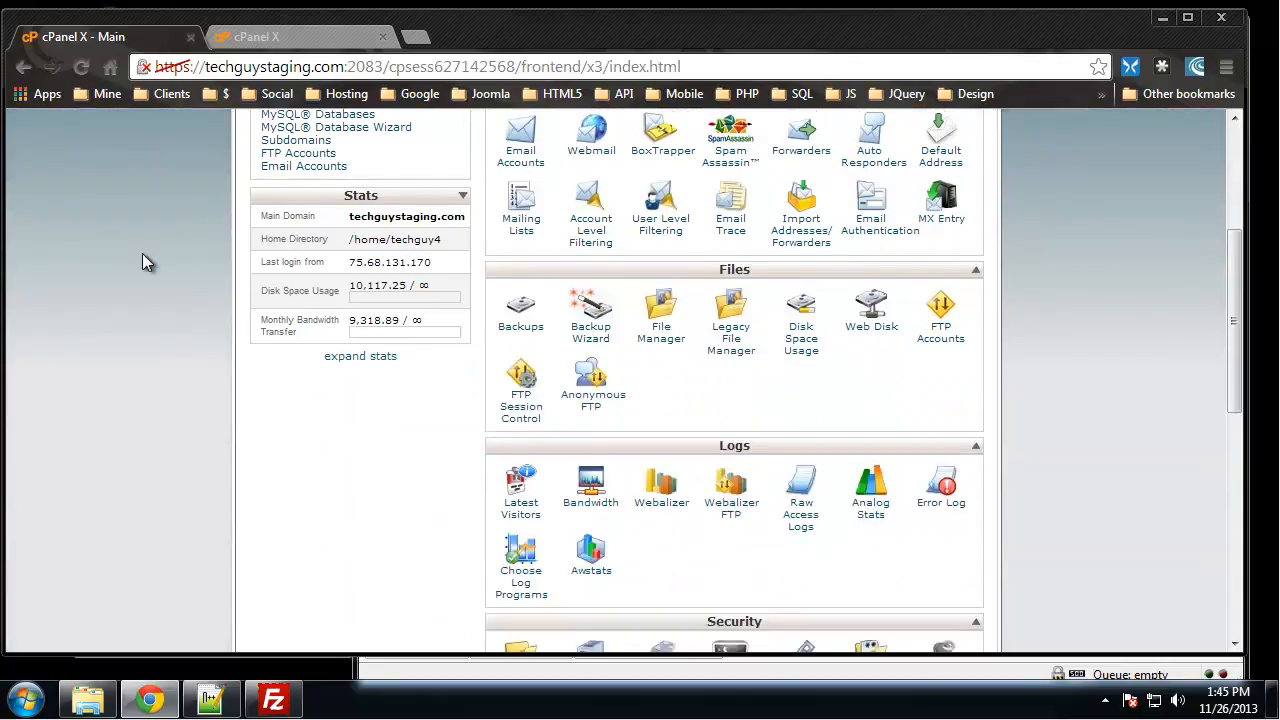
scroll(113, 262, down, 3)
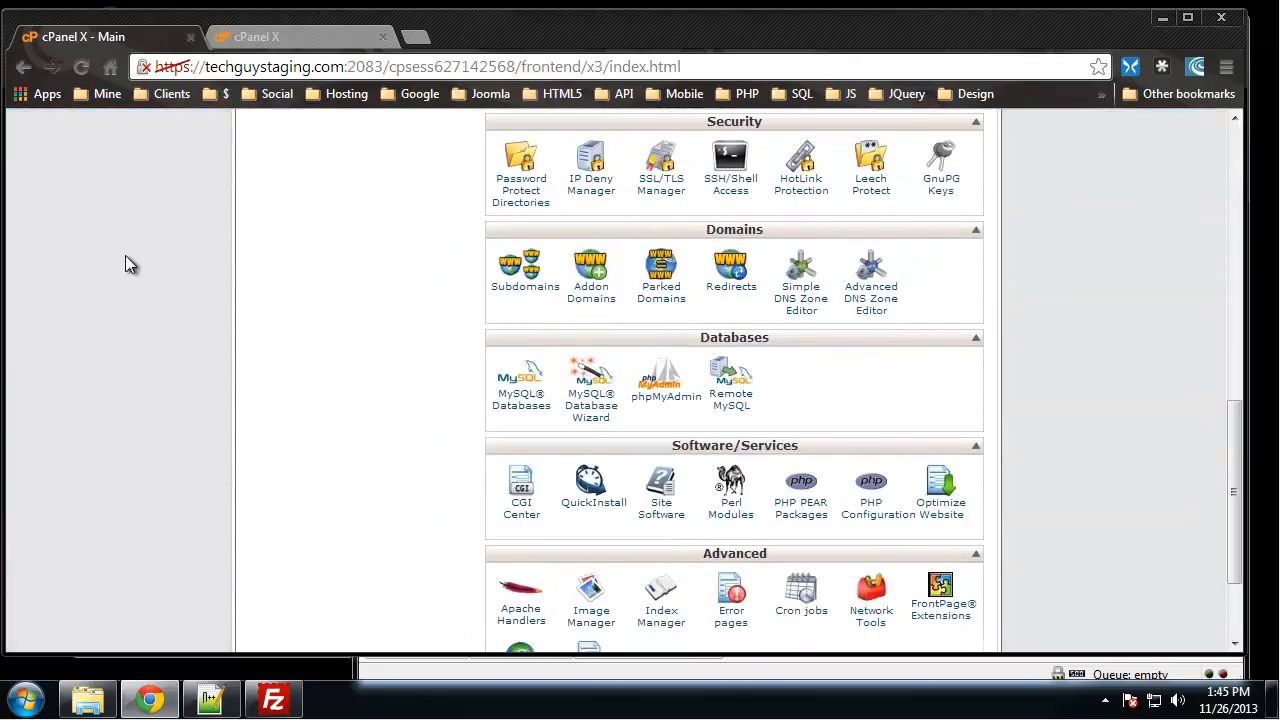
scroll(129, 266, down, 2)
scroll(140, 265, up, 1)
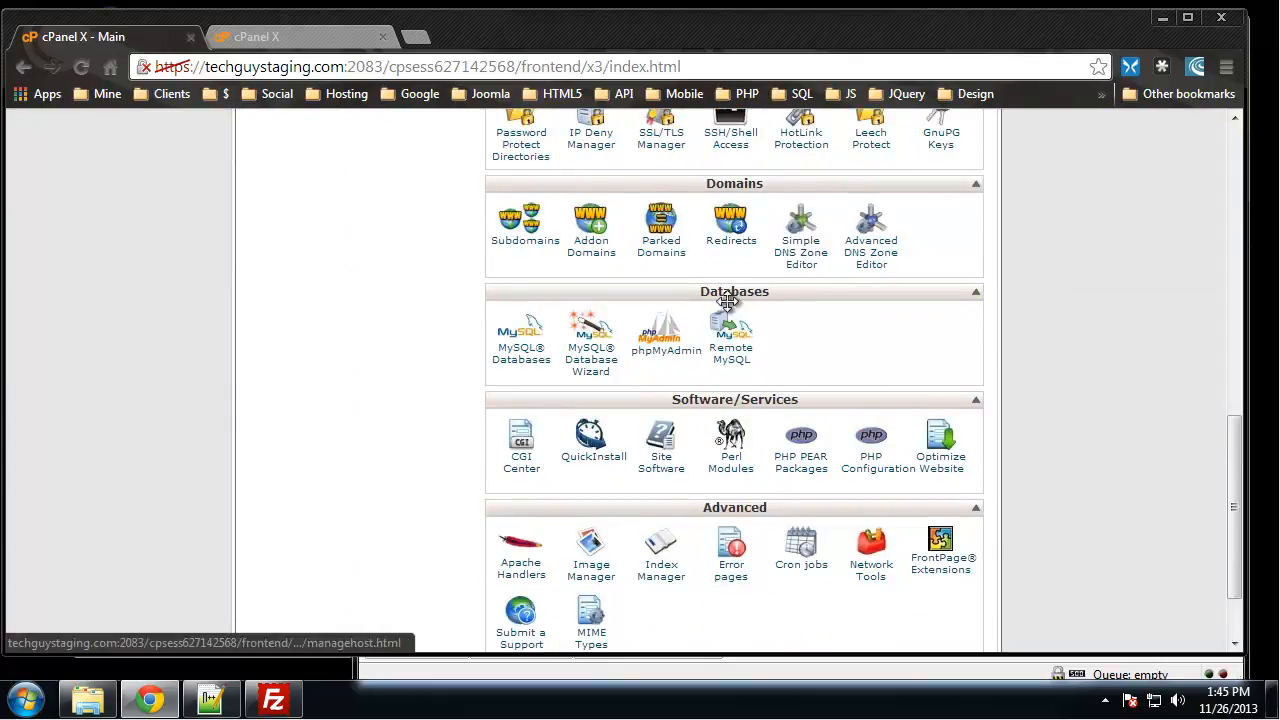
click(582, 360)
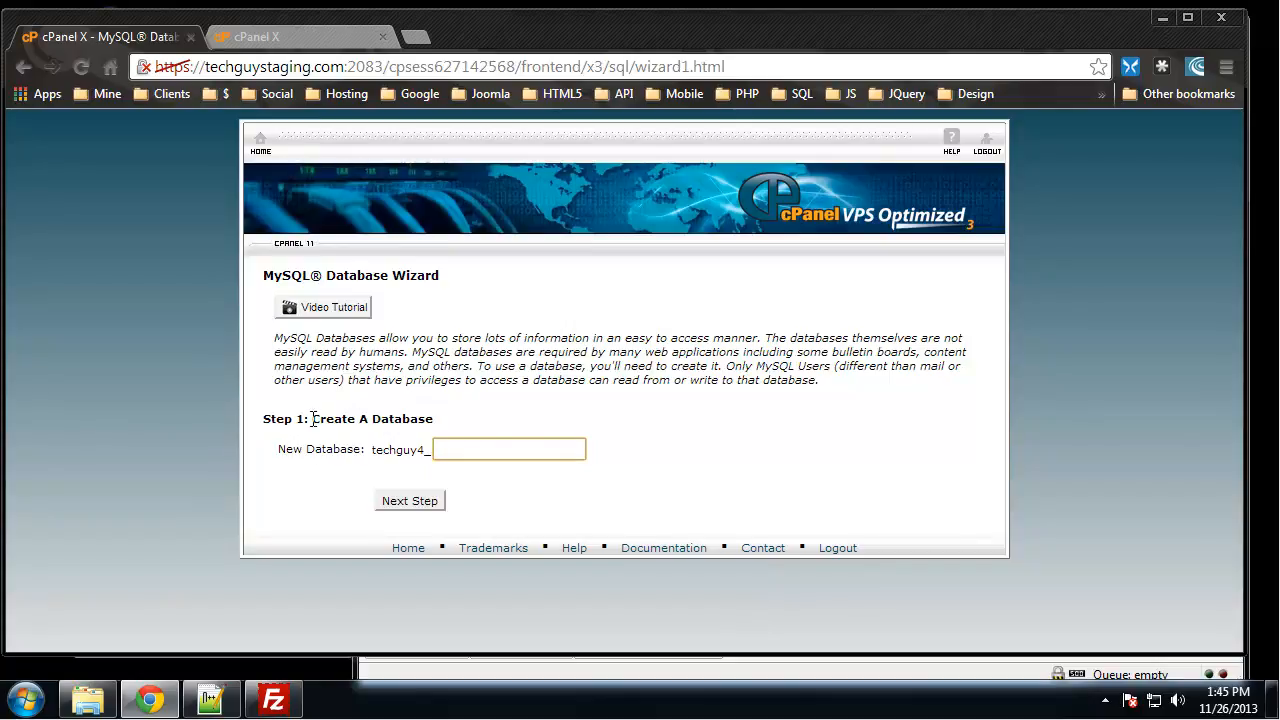
Create a new database with wp234 after the techguy4_ prefix and continue to the database user stage
click(376, 447)
drag(376, 447, 431, 449)
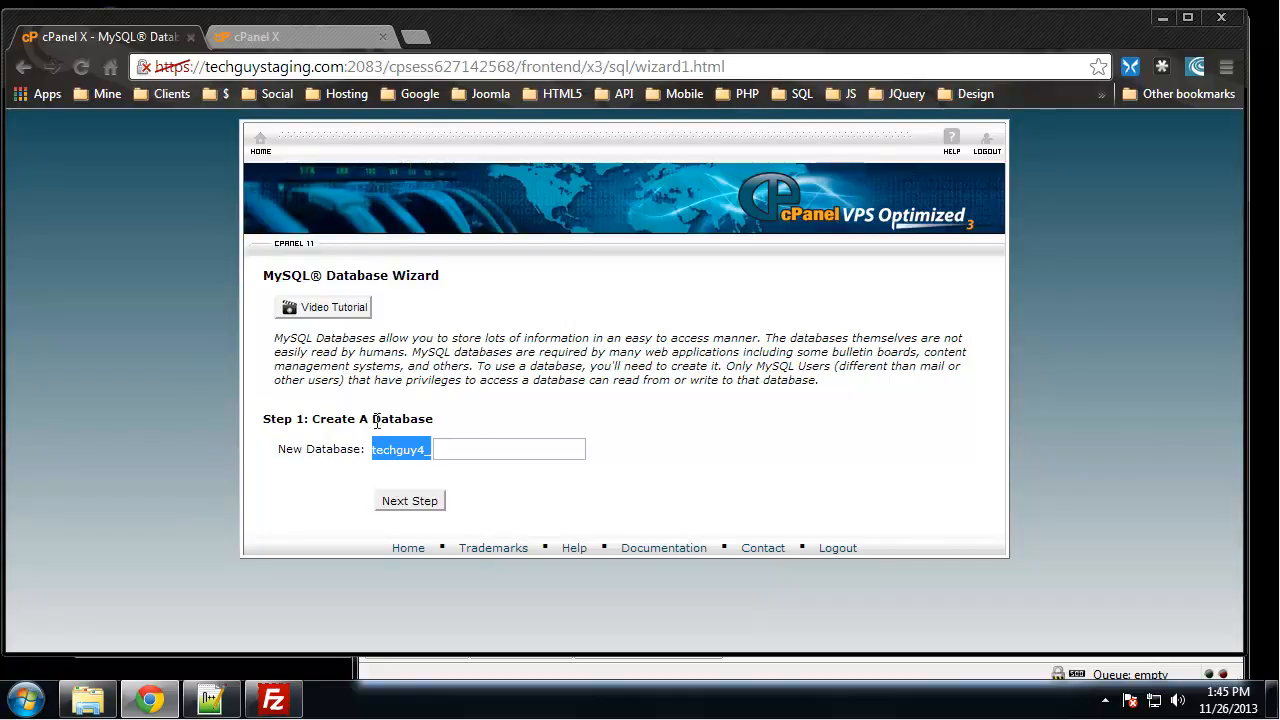
click(440, 455)
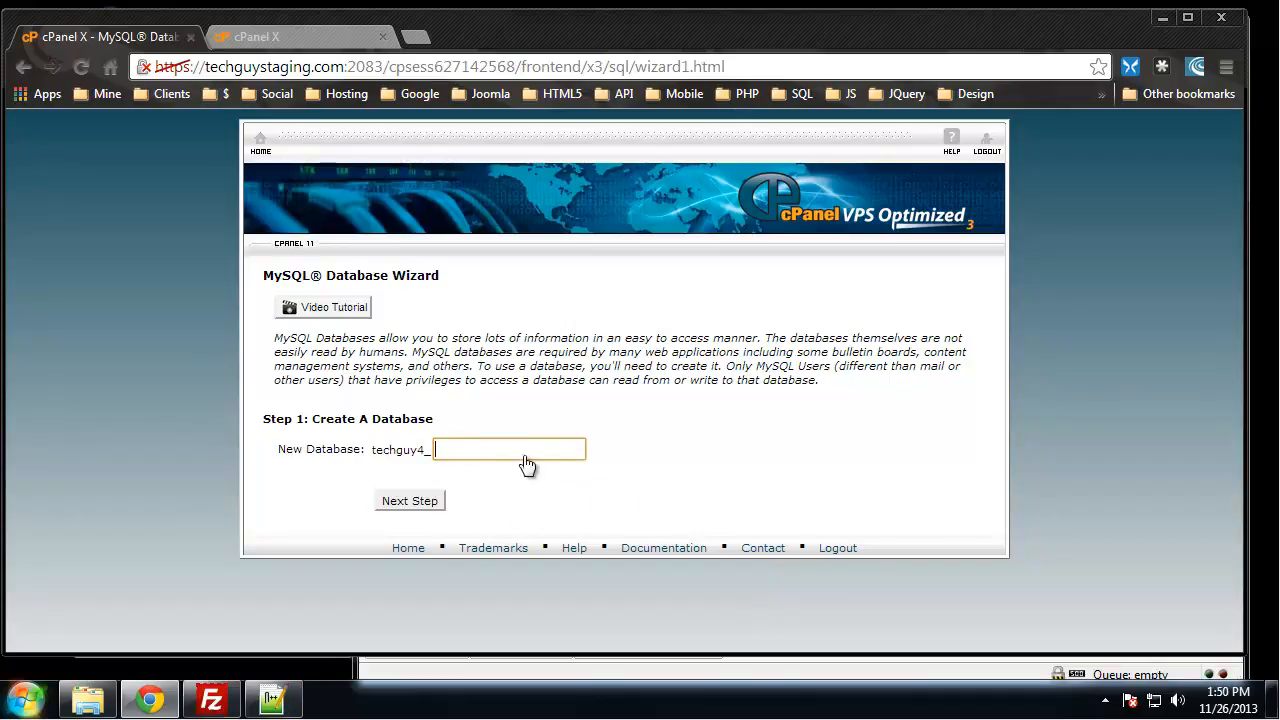
click(471, 449)
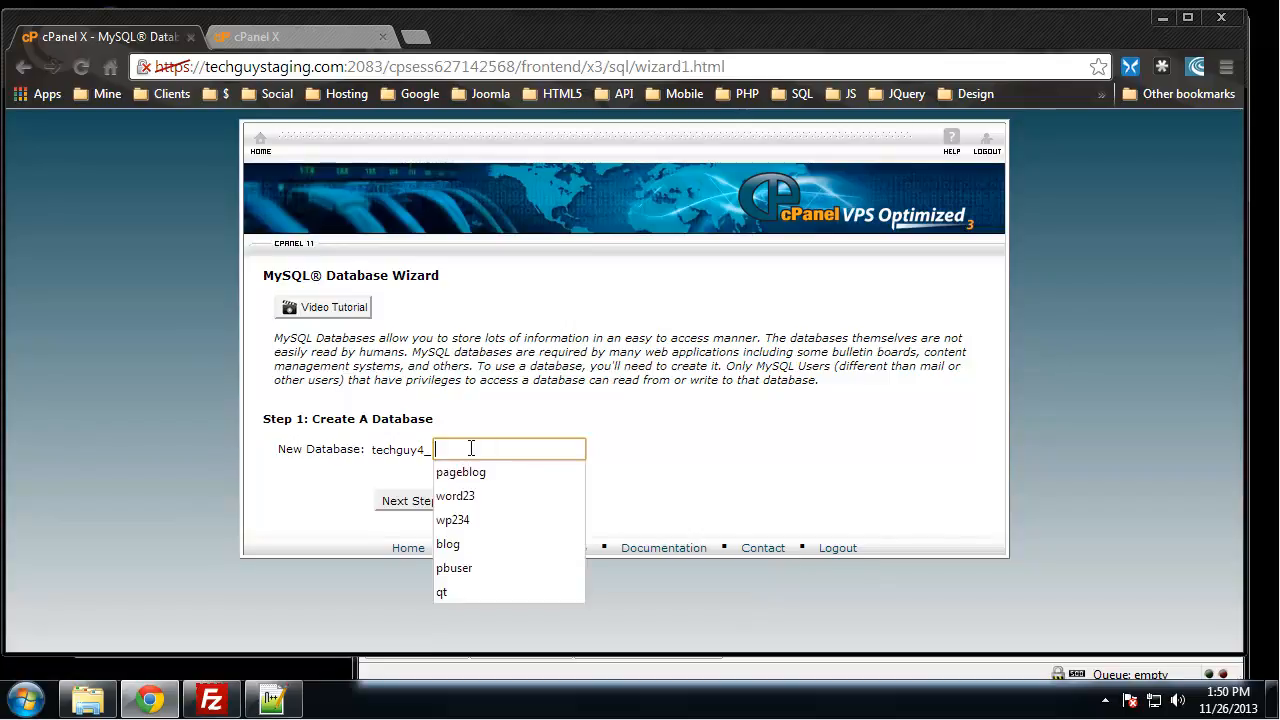
text(wp234)
click(713, 331)
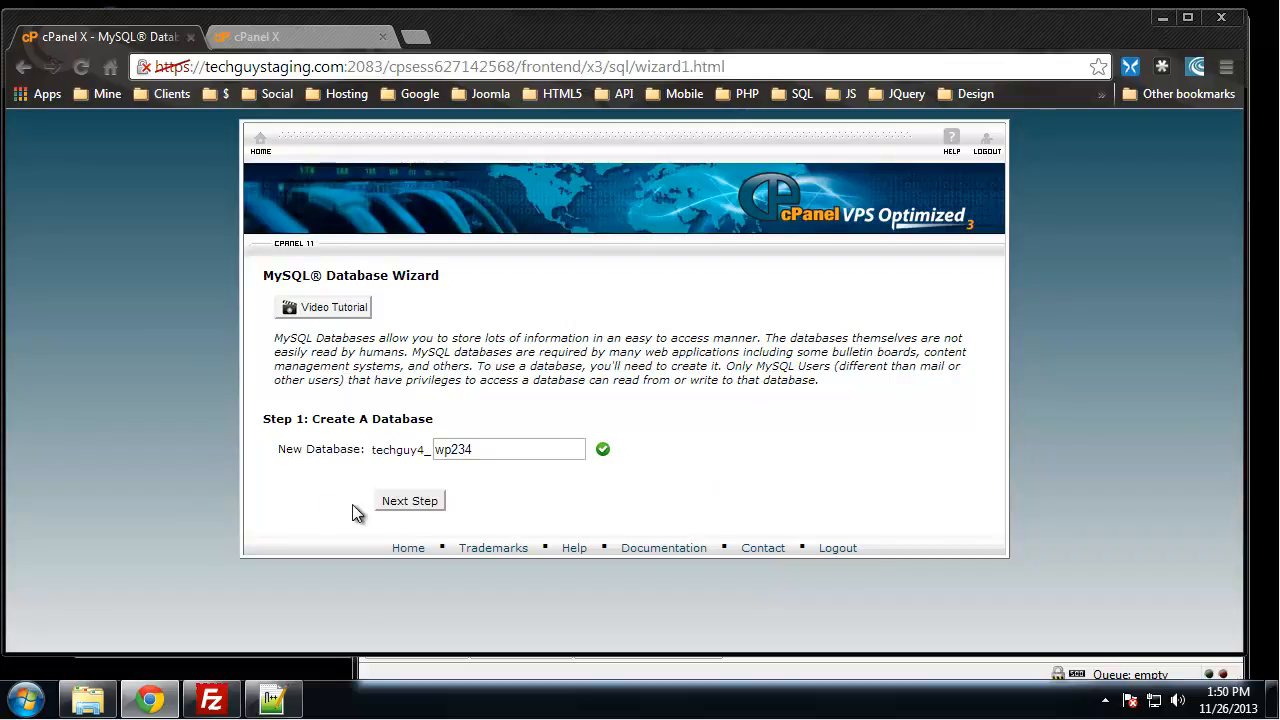
click(408, 505)
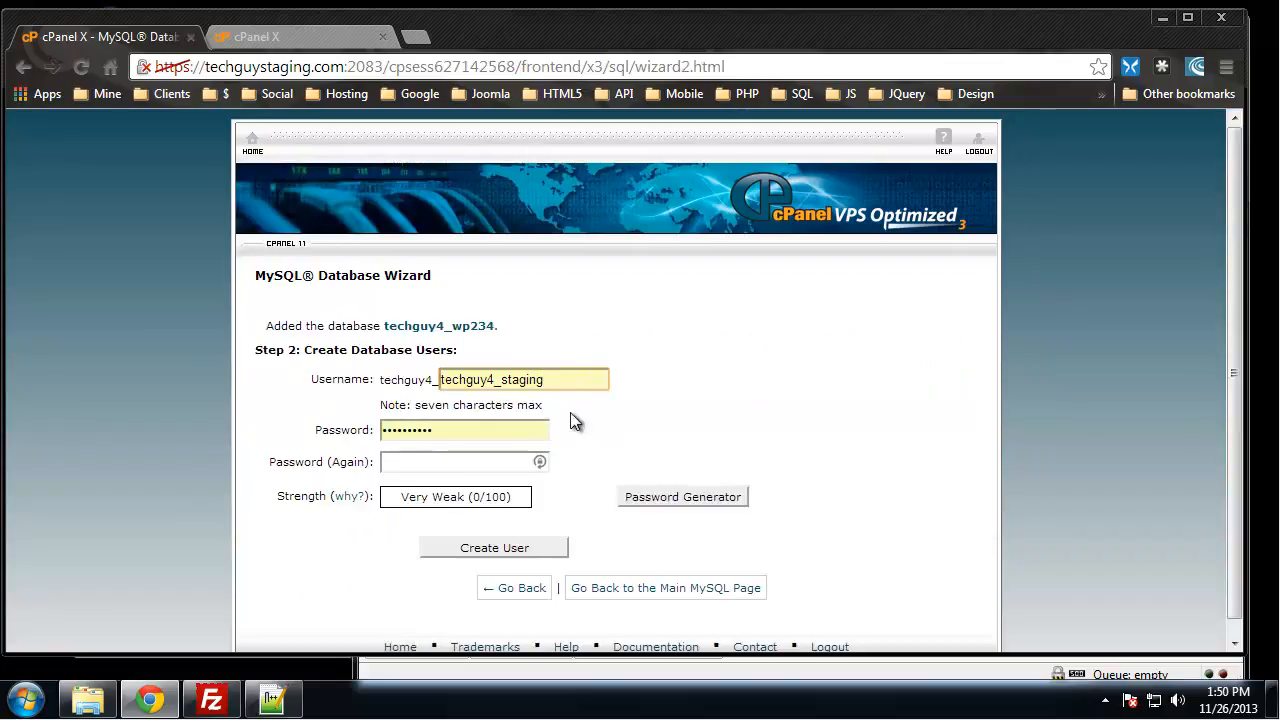
Replace the prefilled database username with wpowner after the techguy4_ prefix
drag(583, 378, 389, 374)
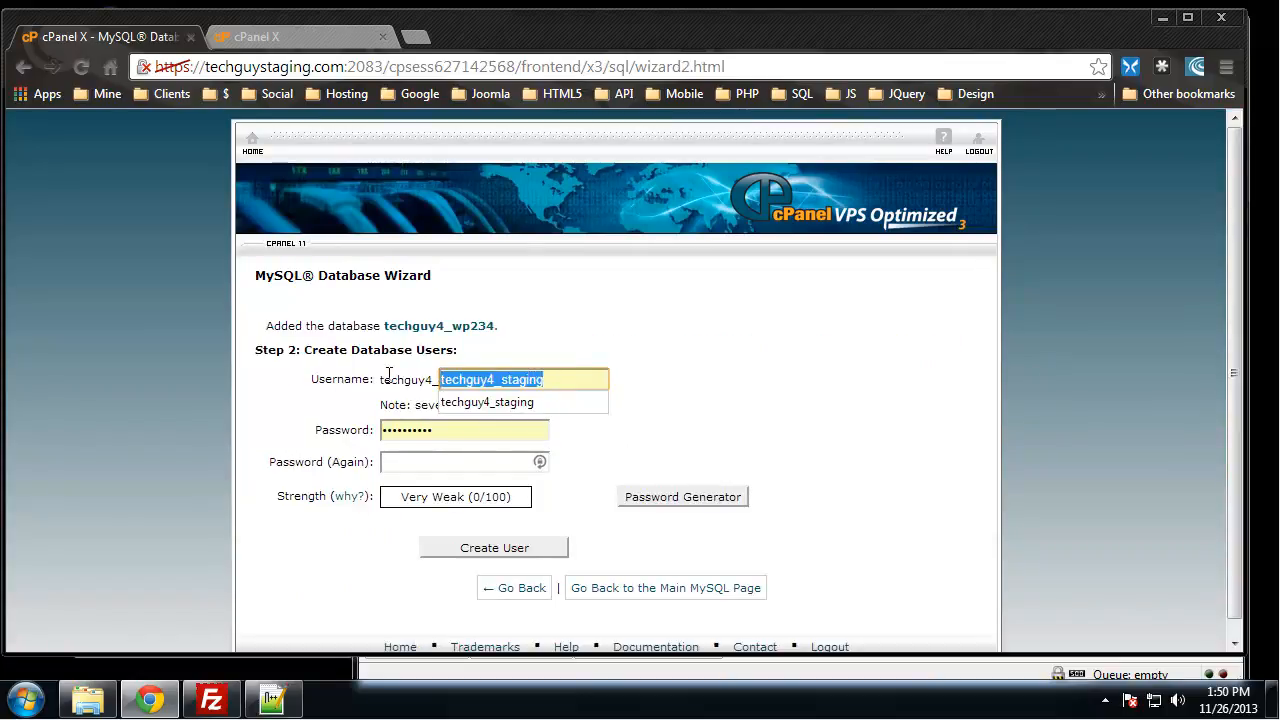
text(wpowner)
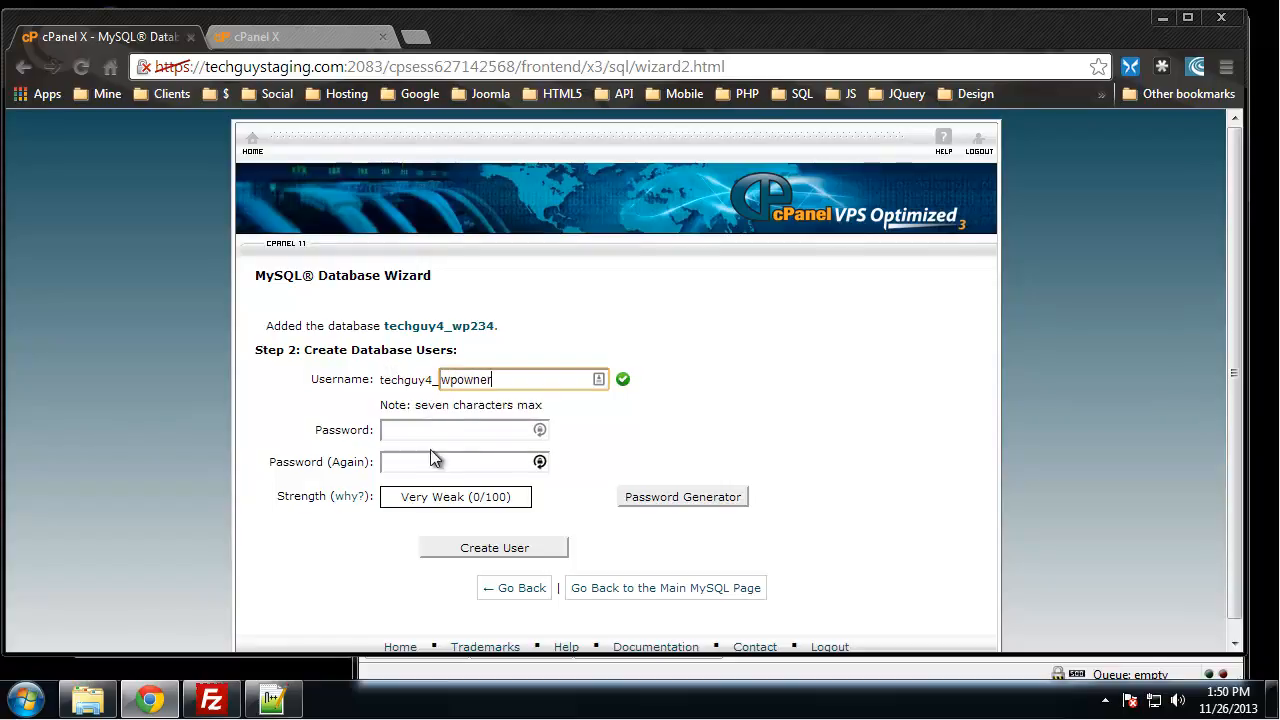
click(404, 429)
click(457, 464)
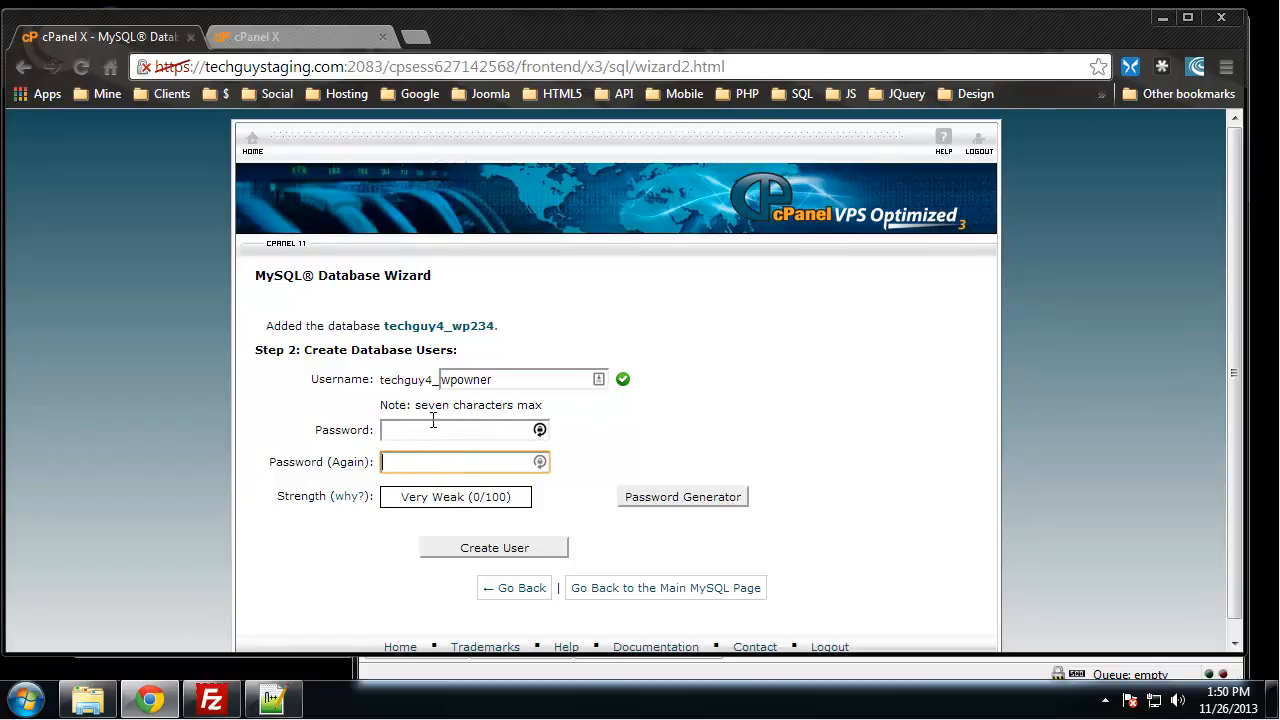
Generate a password for the database user with the Password Generator and copy it
click(683, 500)
drag(611, 326, 439, 322)
right_click(512, 325)
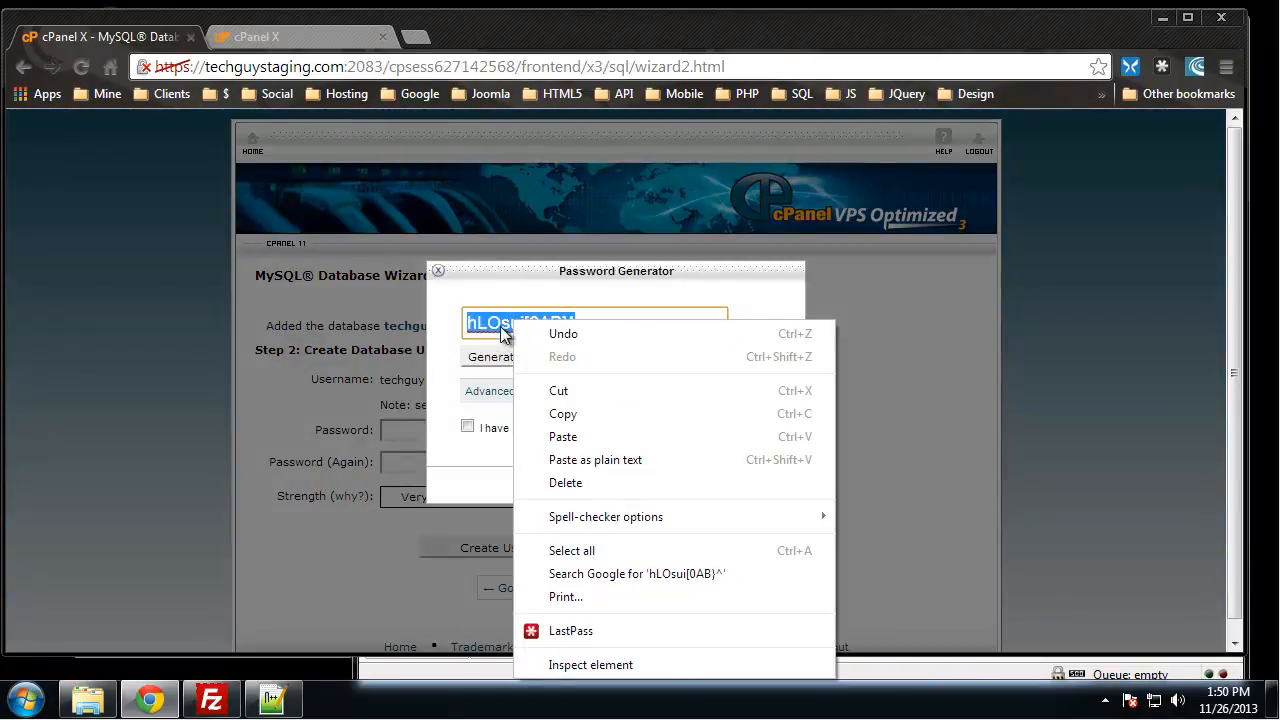
click(588, 414)
Switch to Notepad++, replace the contents of dbpass.txt with the copied database password, and save the file
click(272, 698)
drag(209, 117, 48, 118)
key(ctrl+v)
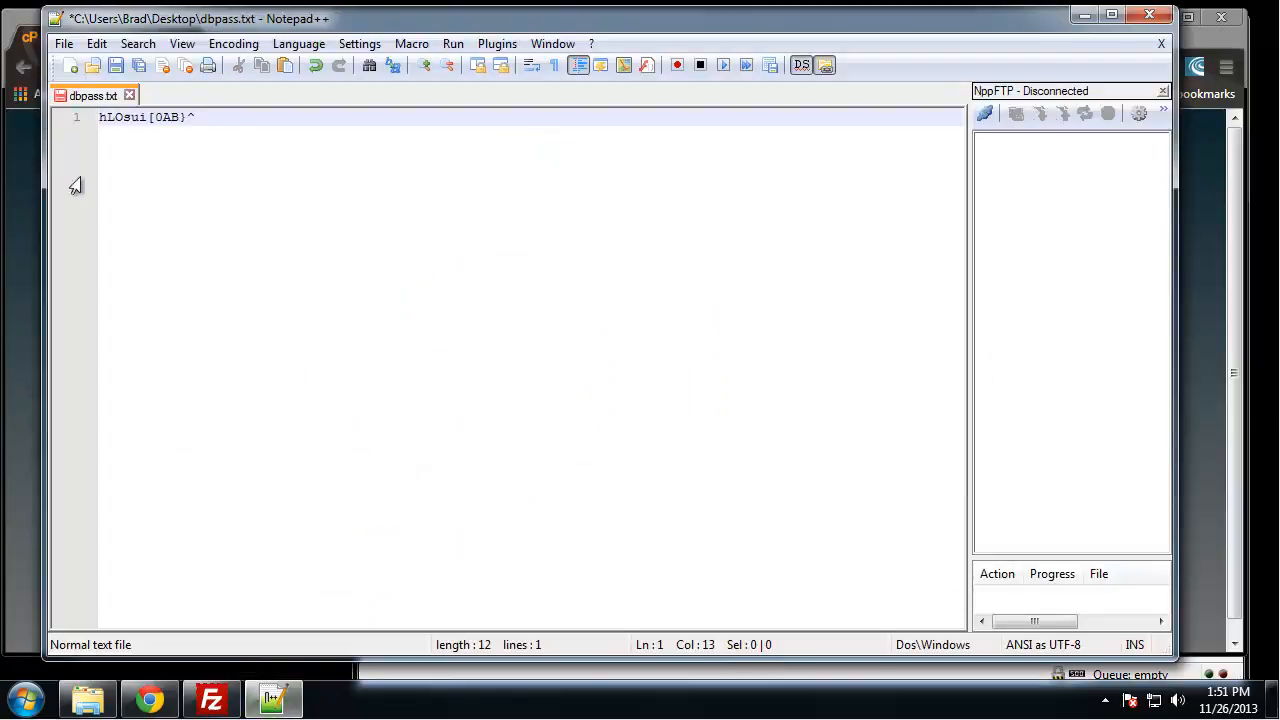
key(ctrl+s)
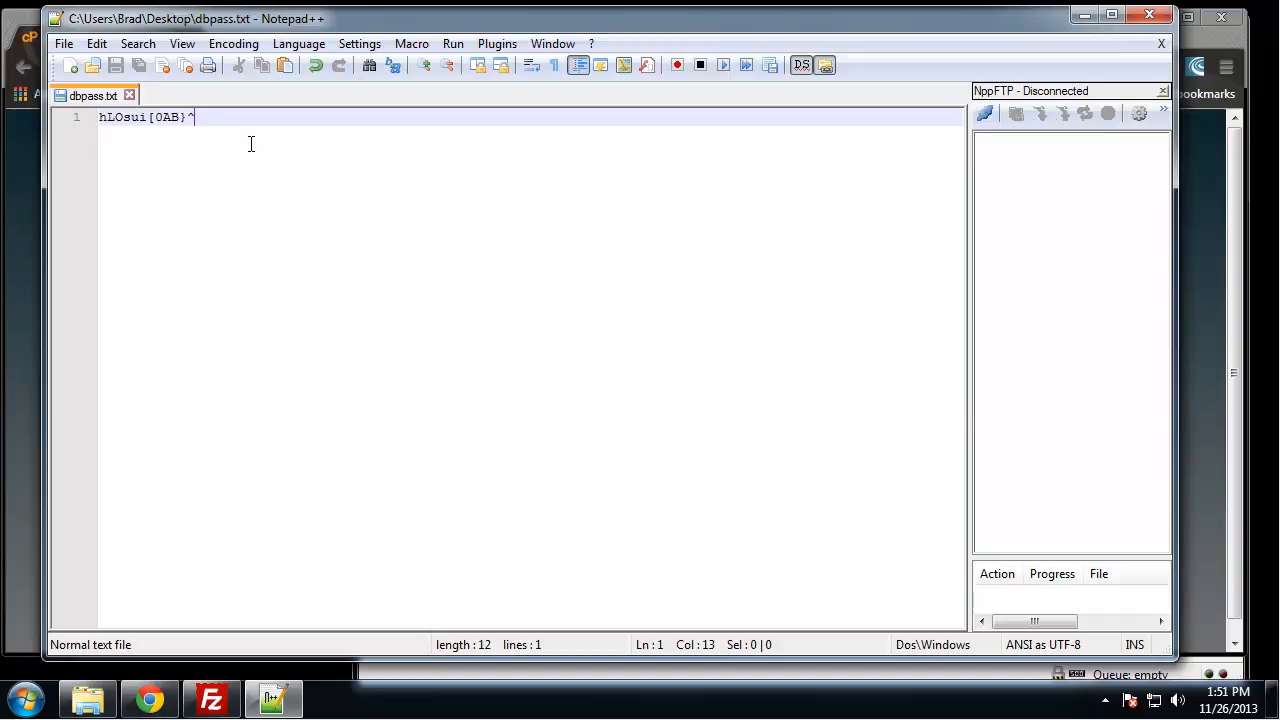
click(1080, 17)
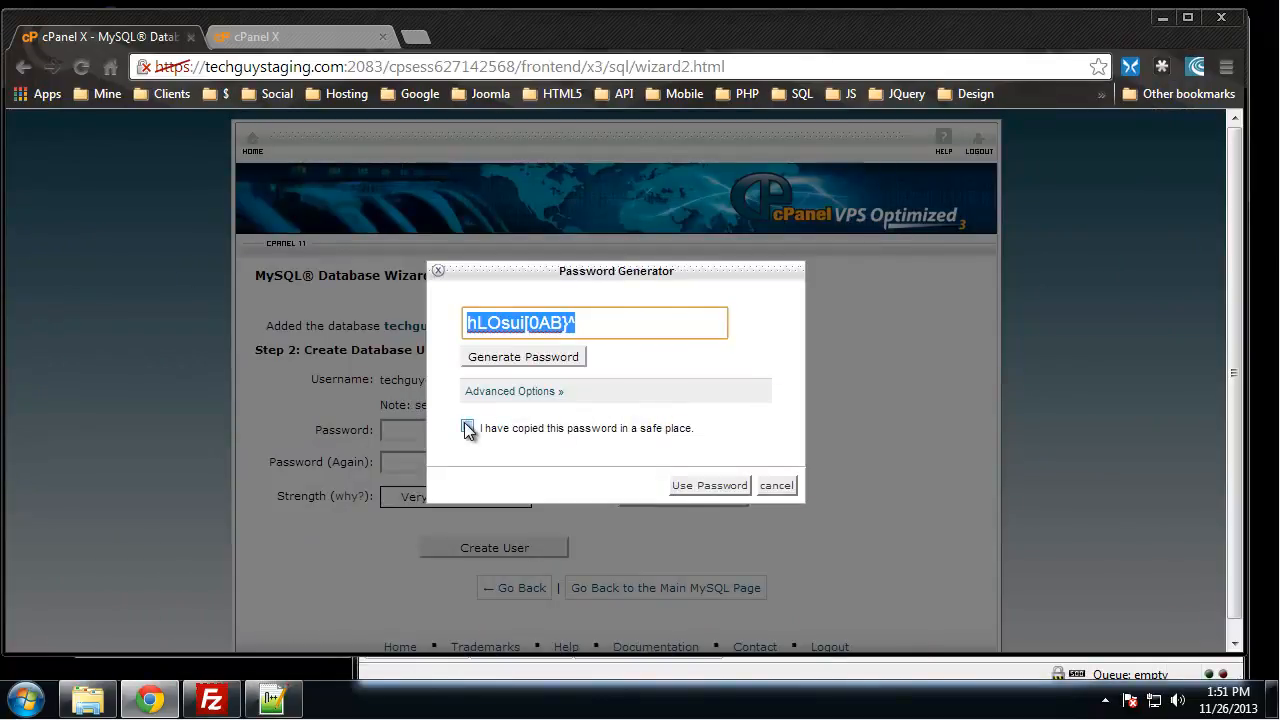
Confirm that the generated password is stored safely, apply it to both password fields, and create the database user
click(468, 428)
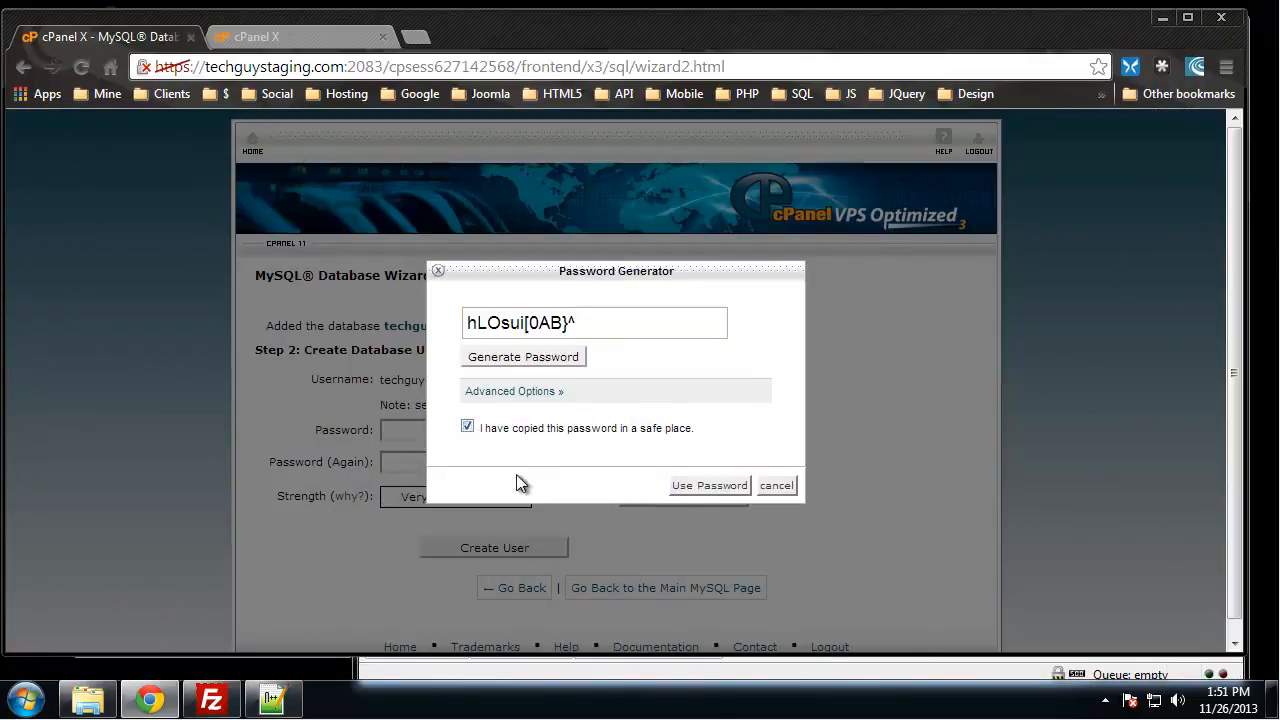
click(705, 487)
click(486, 552)
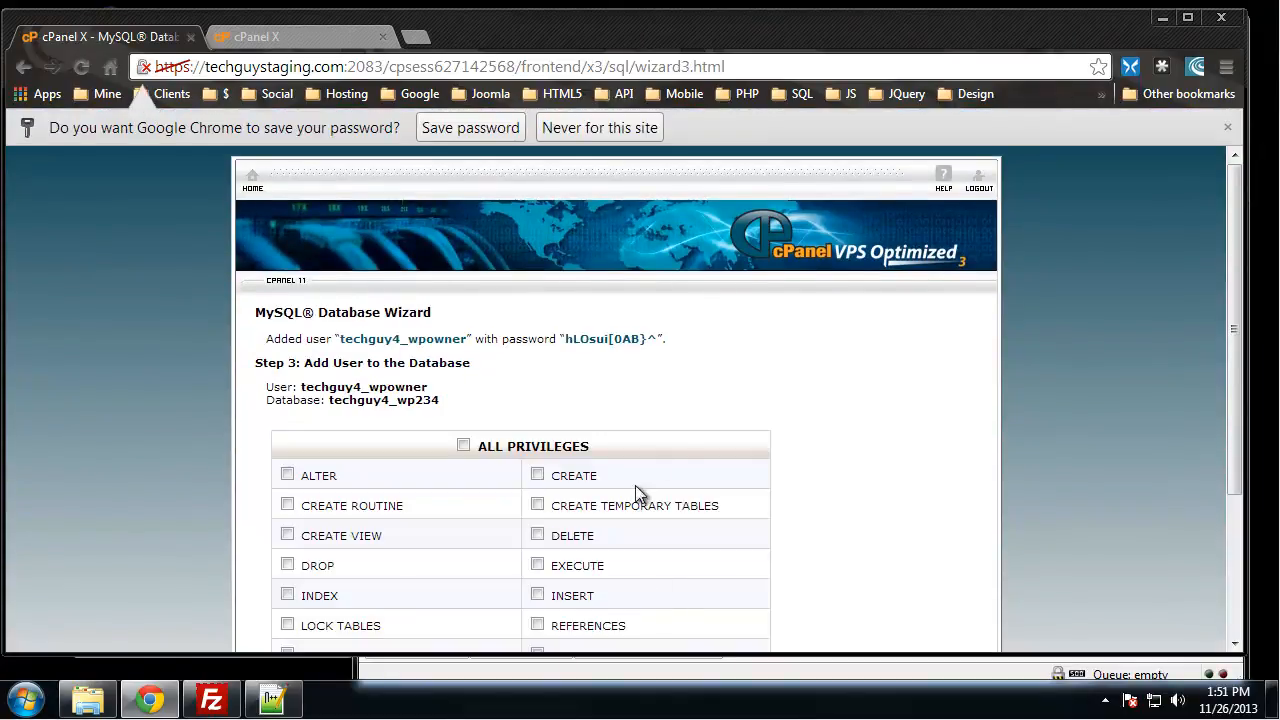
Grant the wpowner user all privileges on the wp234 database and complete the wizard
scroll(618, 527, down, 2)
scroll(608, 437, up, 1)
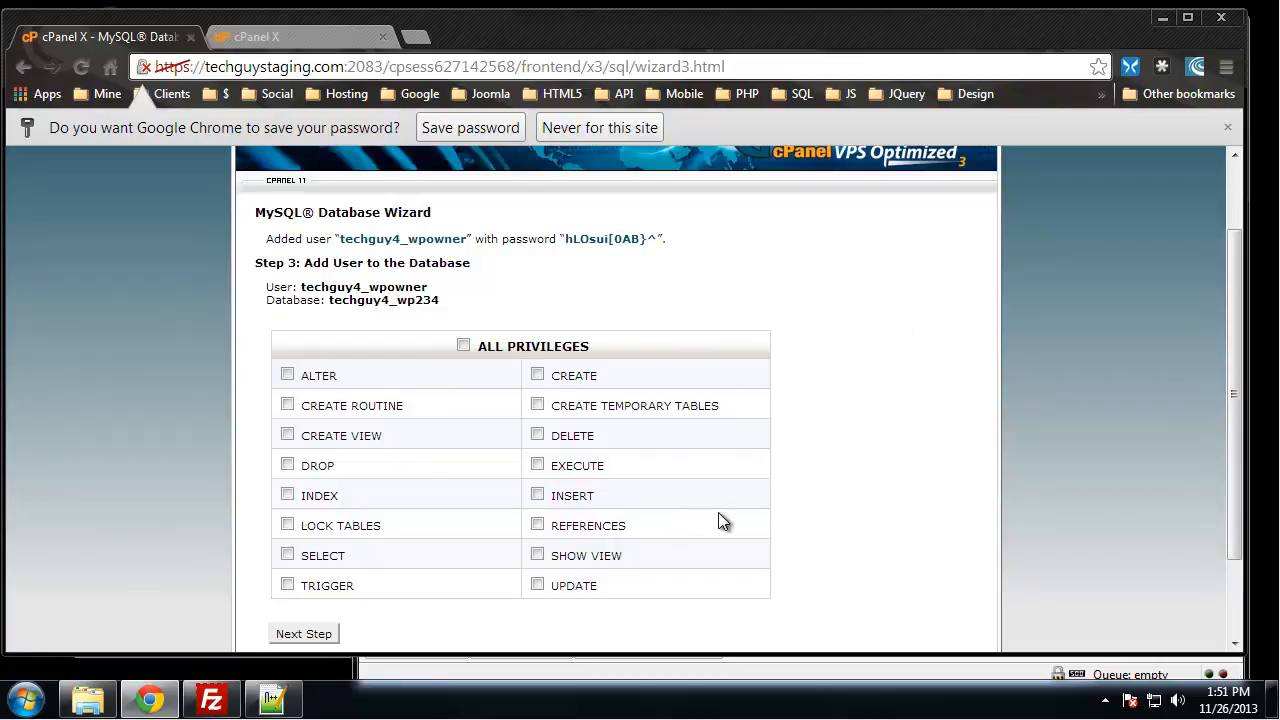
click(463, 345)
scroll(578, 478, down, 1)
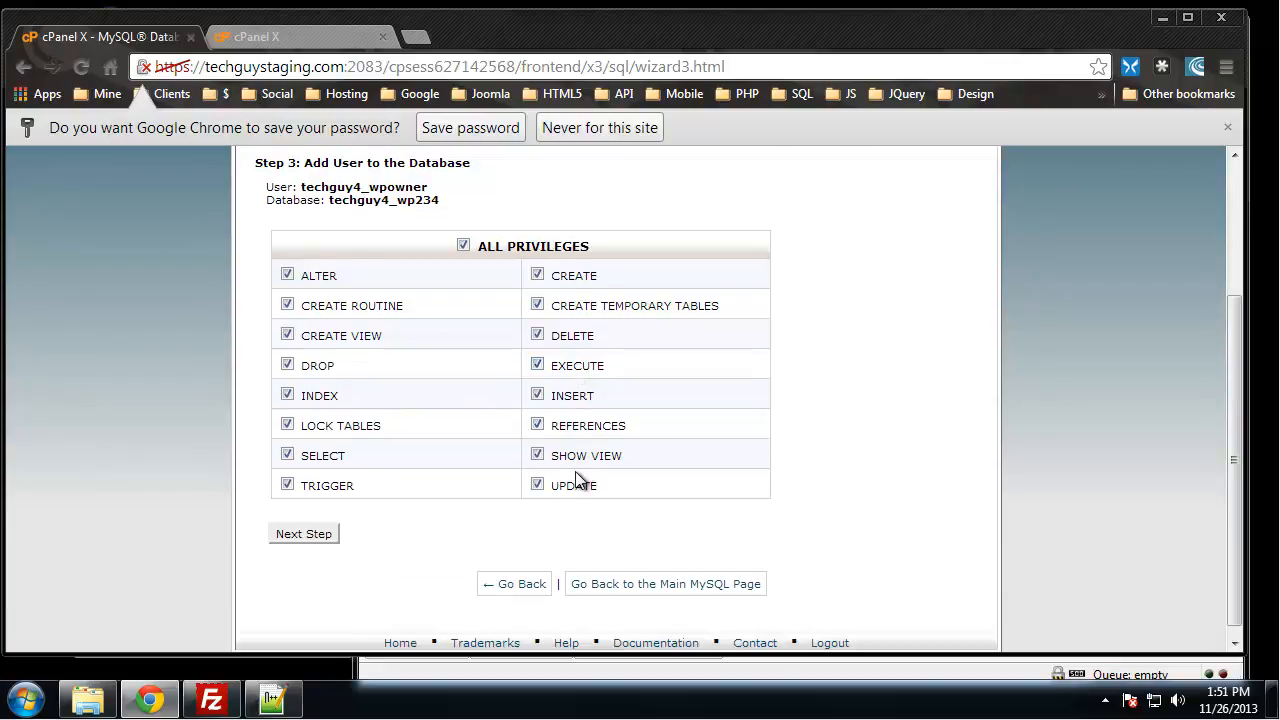
click(332, 538)
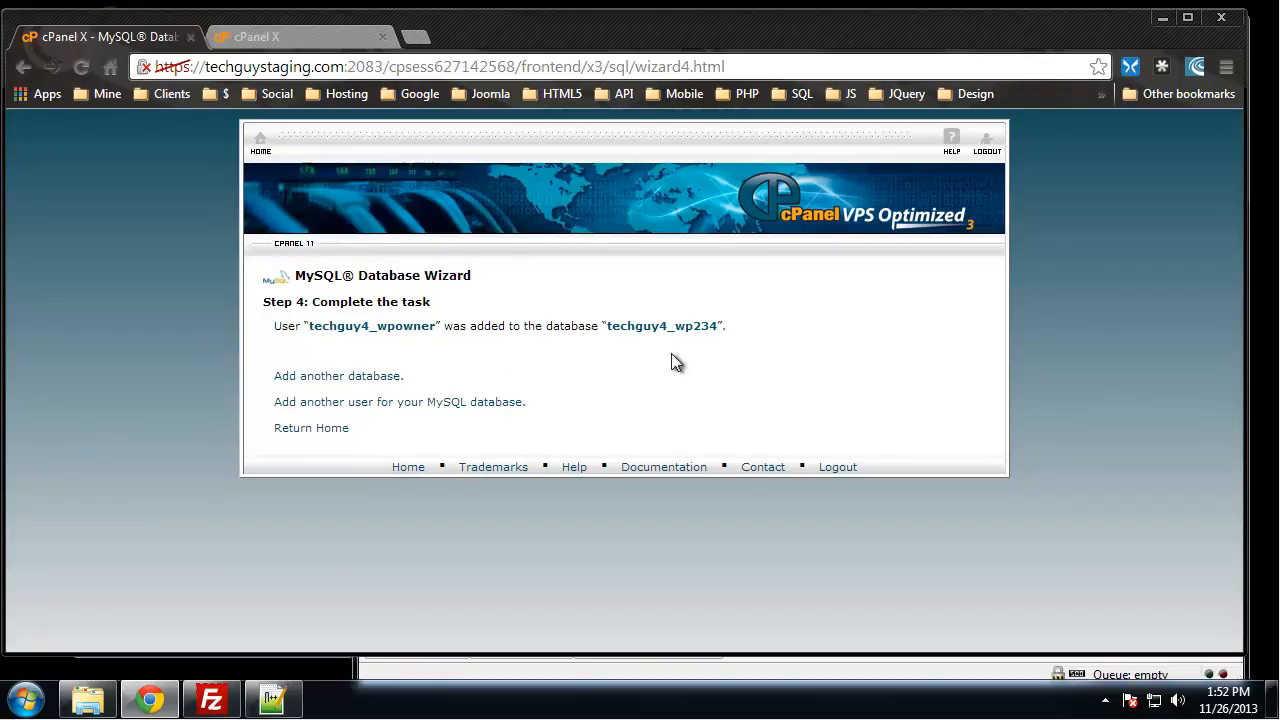
Check the full name of the new database, including its account prefix, on the completion page
drag(670, 320, 607, 326)
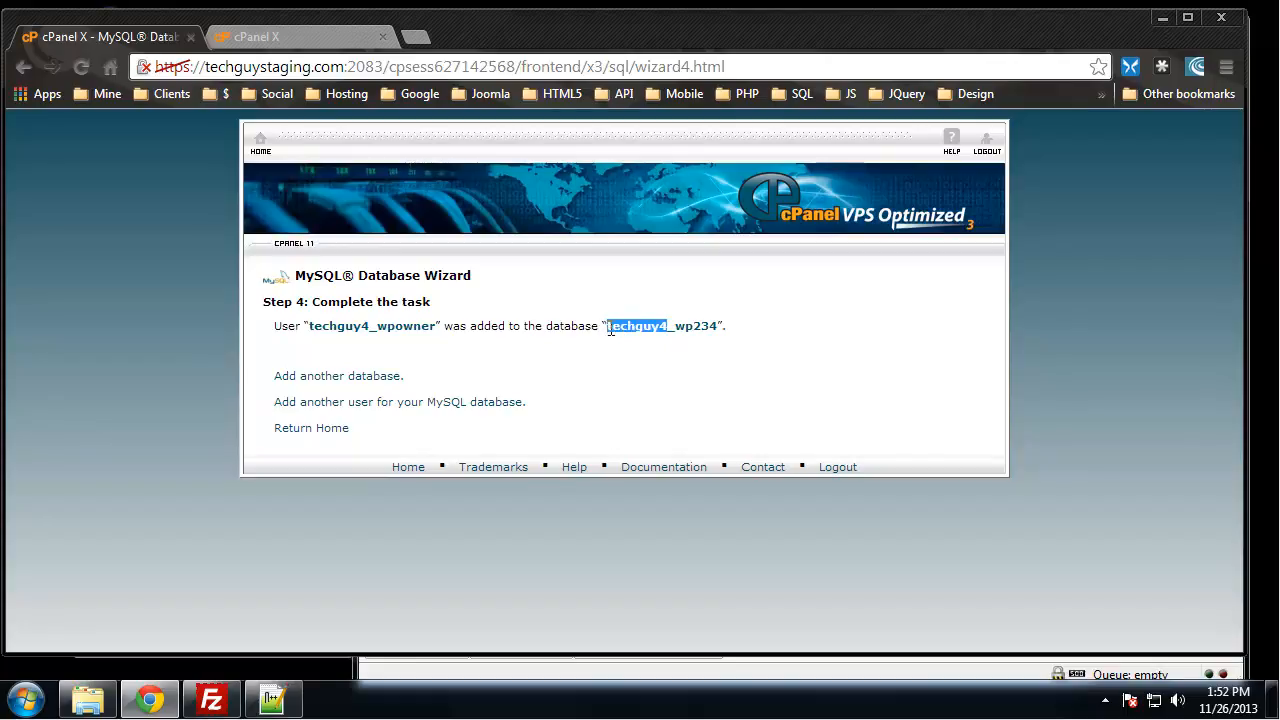
click(693, 365)
drag(607, 326, 720, 330)
click(622, 382)
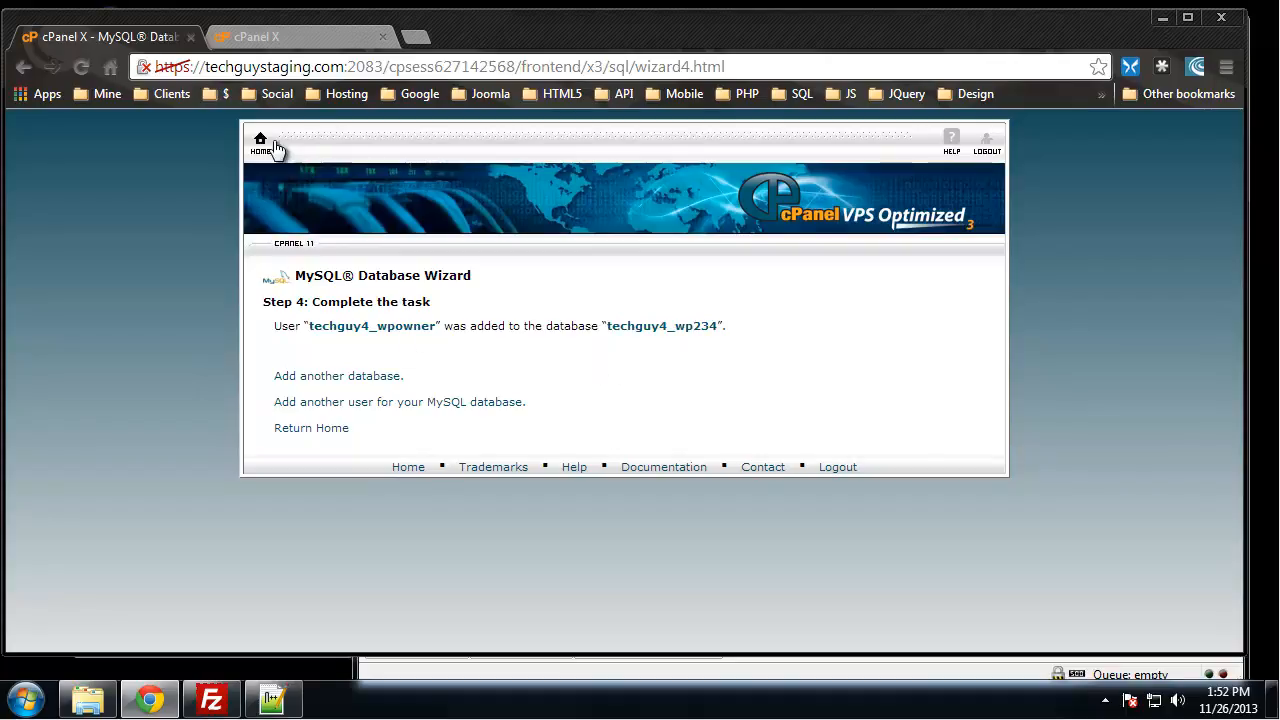
Return to the cPanel home page and open the MySQL Databases management page
click(260, 143)
scroll(100, 235, down, 1)
scroll(97, 238, down, 5)
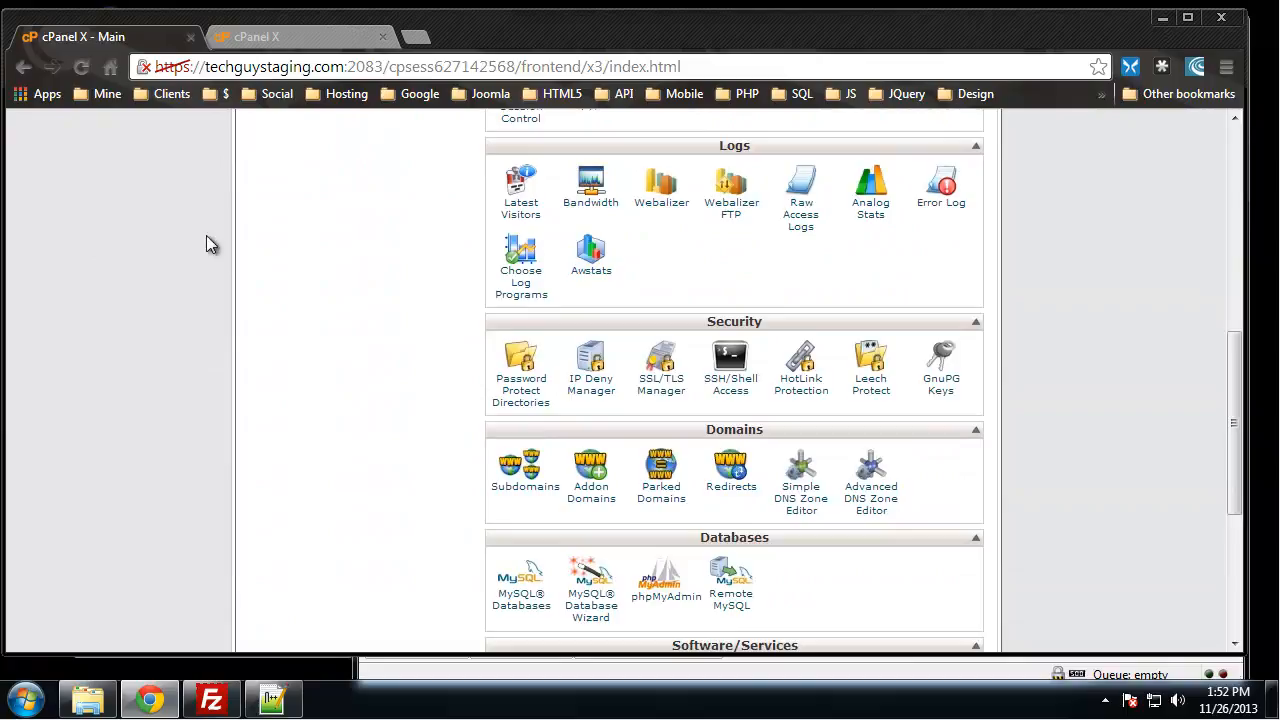
scroll(240, 238, up, 1)
scroll(265, 233, down, 1)
scroll(269, 230, down, 3)
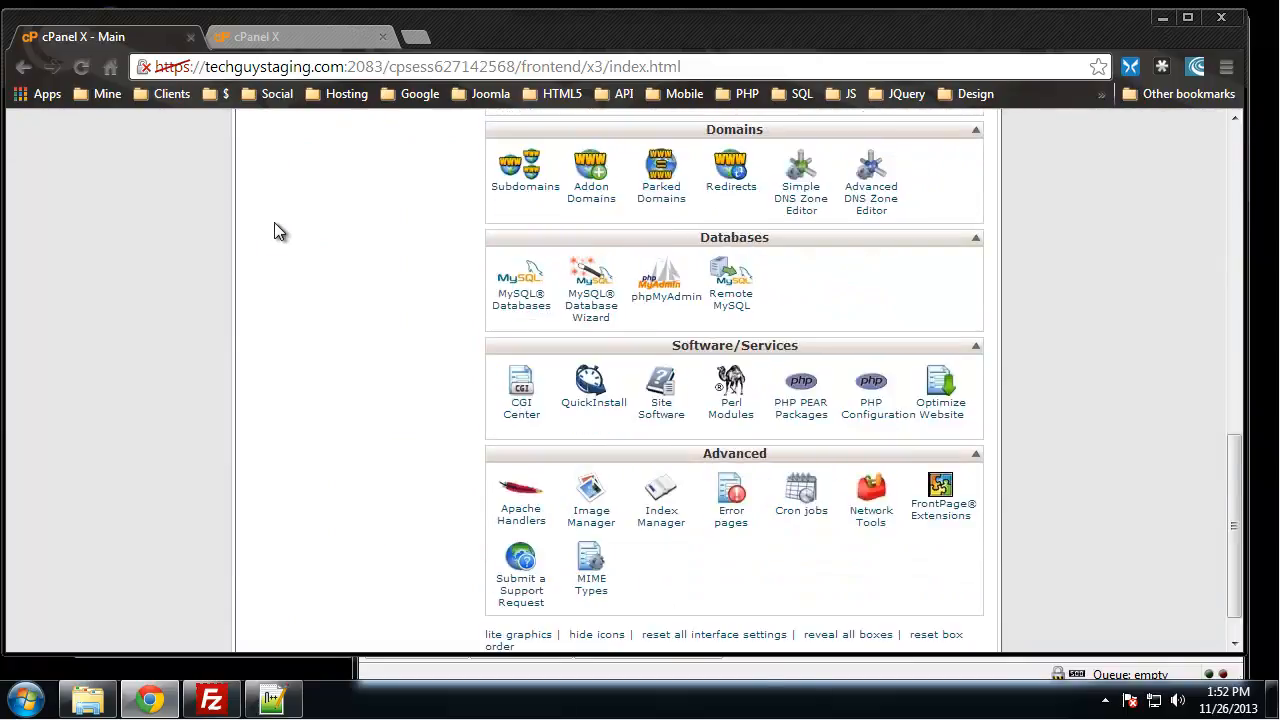
click(518, 302)
Review the existing databases, the current users, and the users available for adding to a database
scroll(601, 313, down, 6)
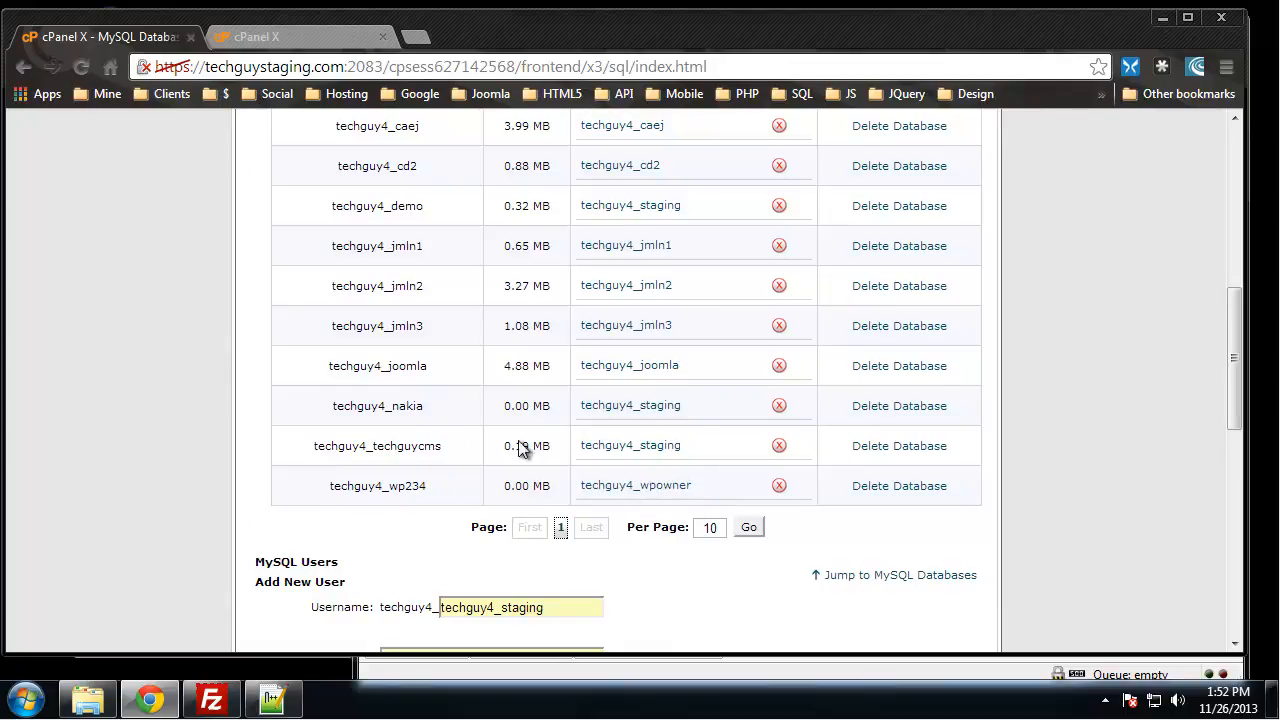
scroll(305, 442, down, 3)
scroll(248, 435, down, 1)
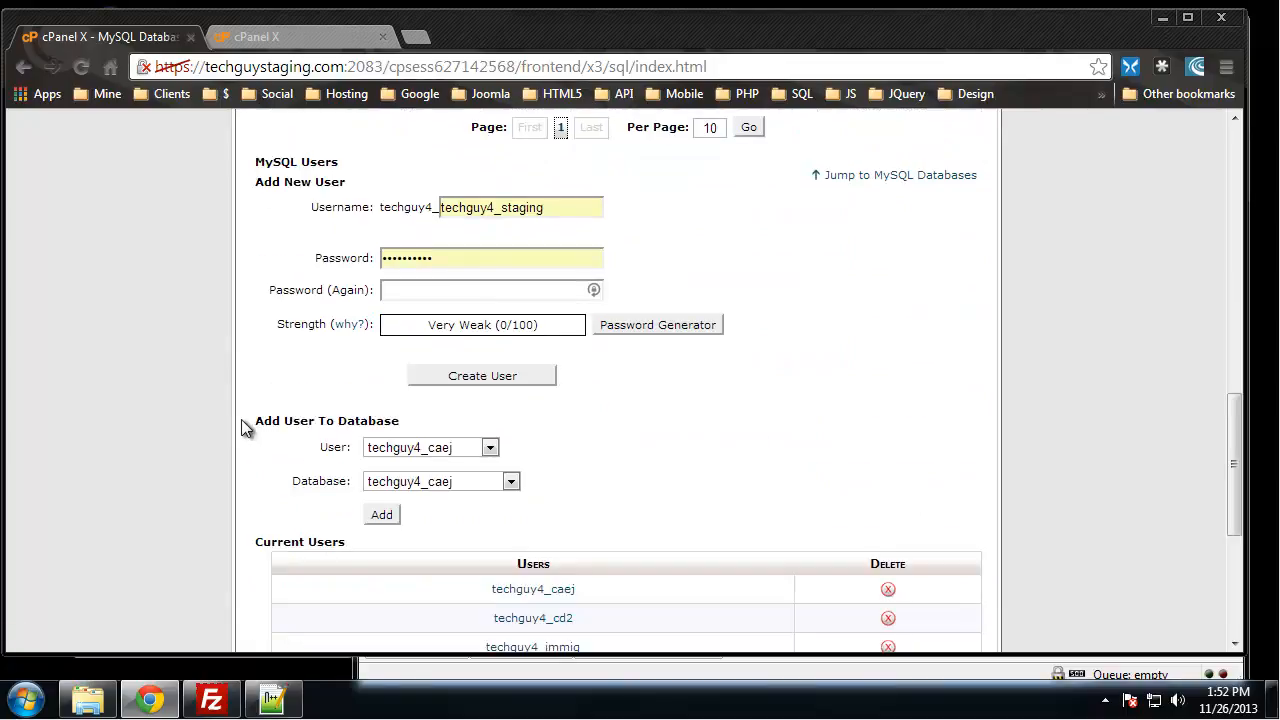
scroll(598, 475, up, 1)
scroll(600, 478, down, 2)
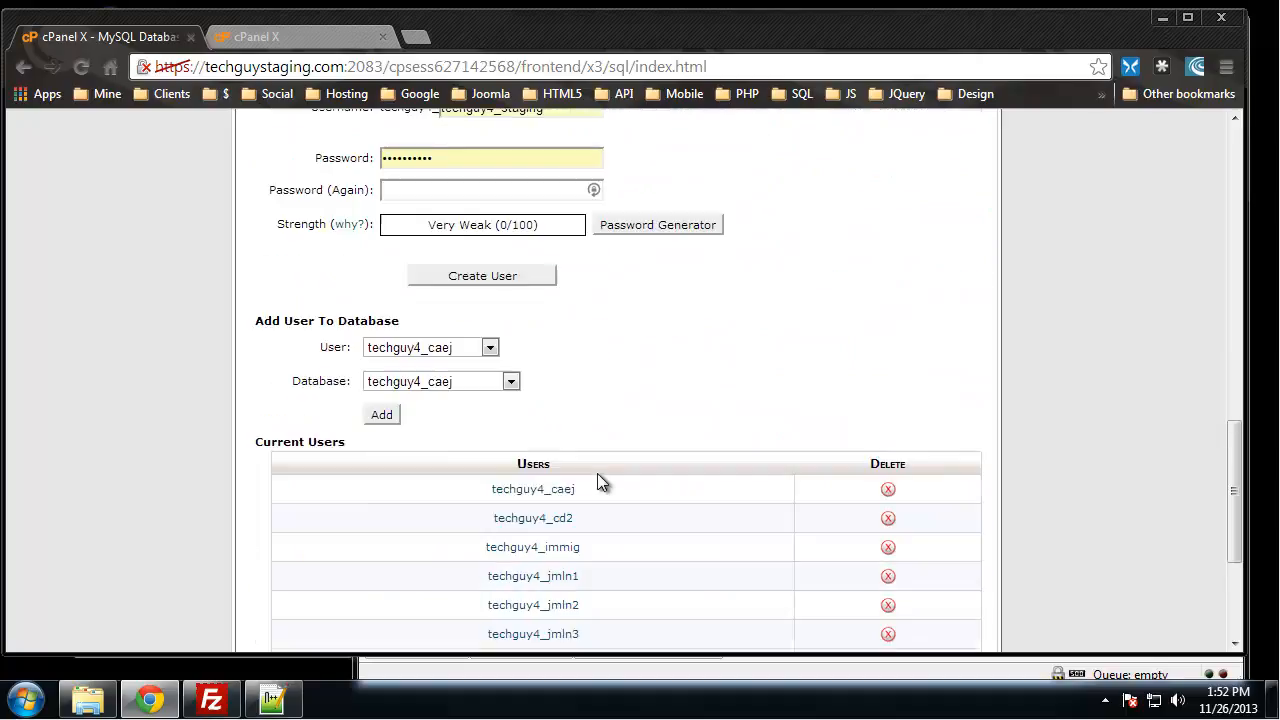
click(490, 347)
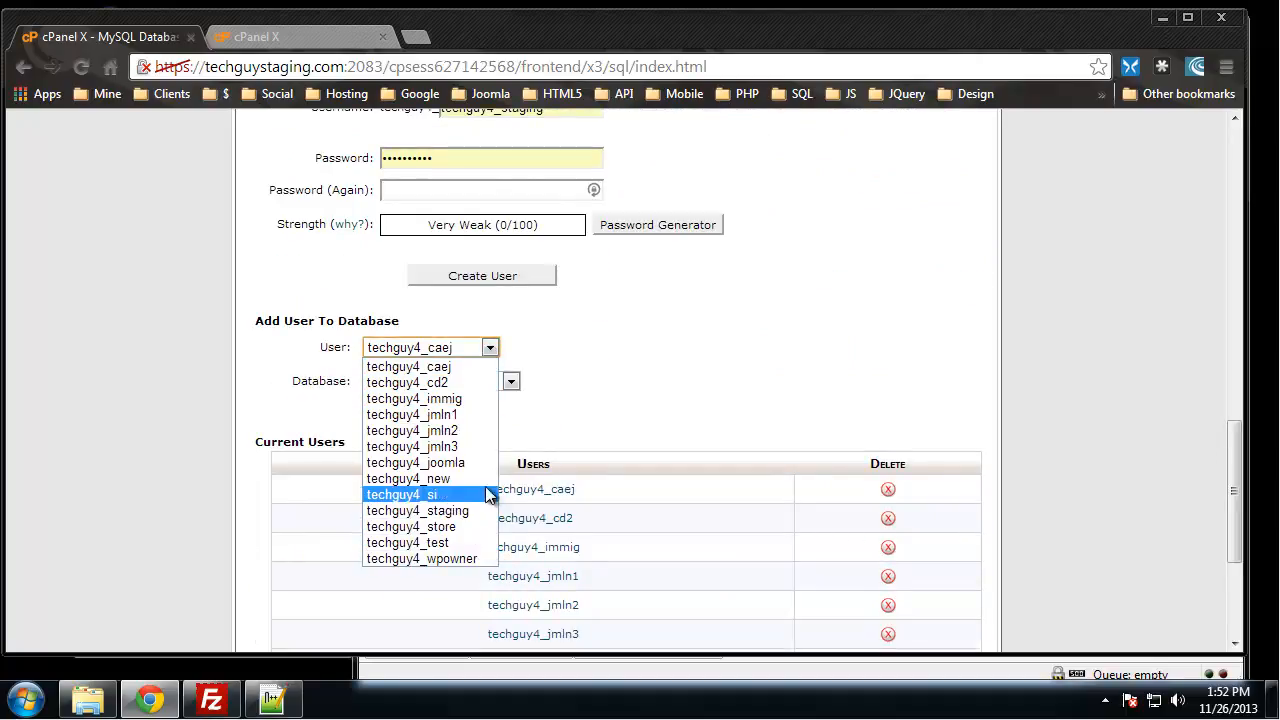
click(600, 384)
Fill in the Add New User form with the username newuser and enter the user's password in both password fields
scroll(496, 225, up, 2)
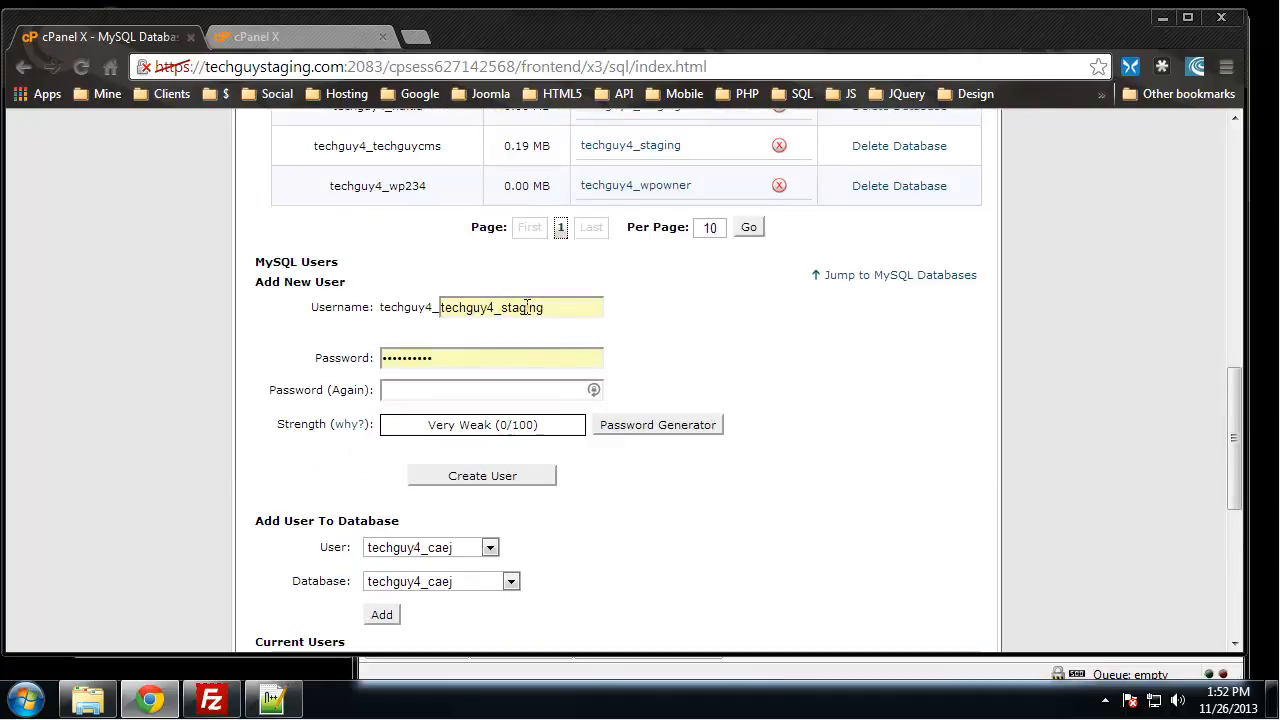
drag(592, 318, 418, 330)
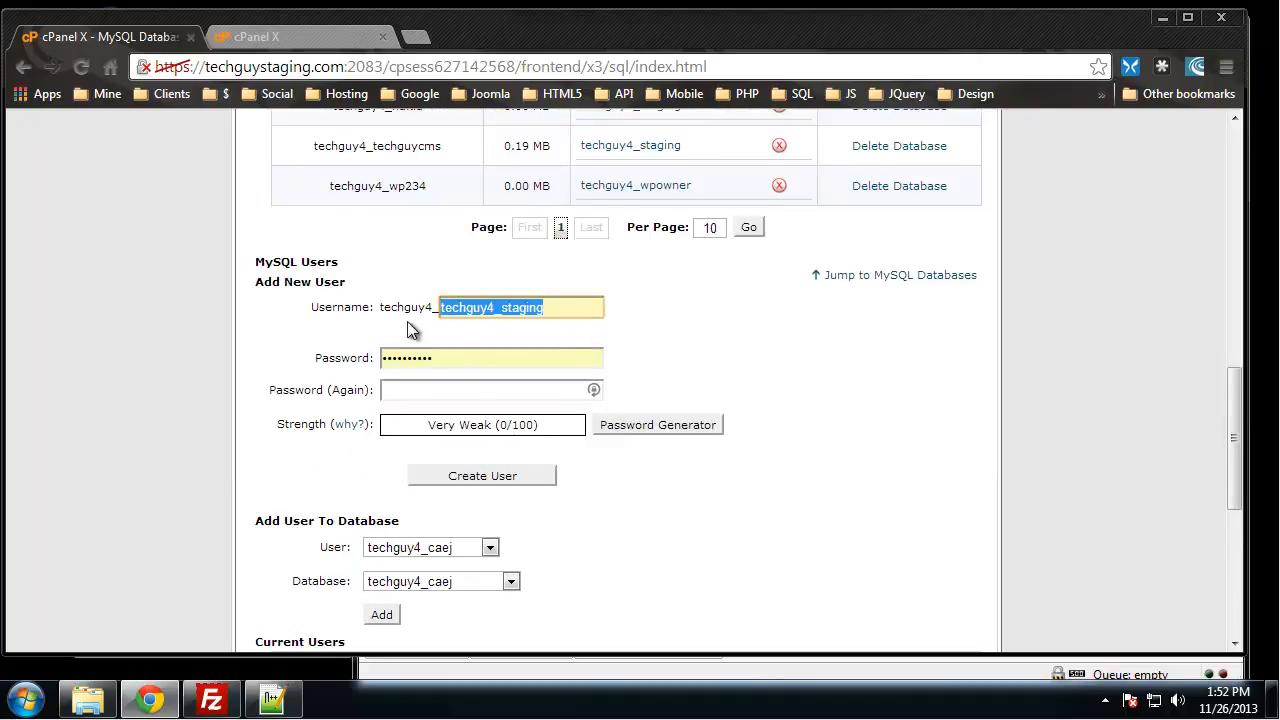
text(newuser)
click(423, 362)
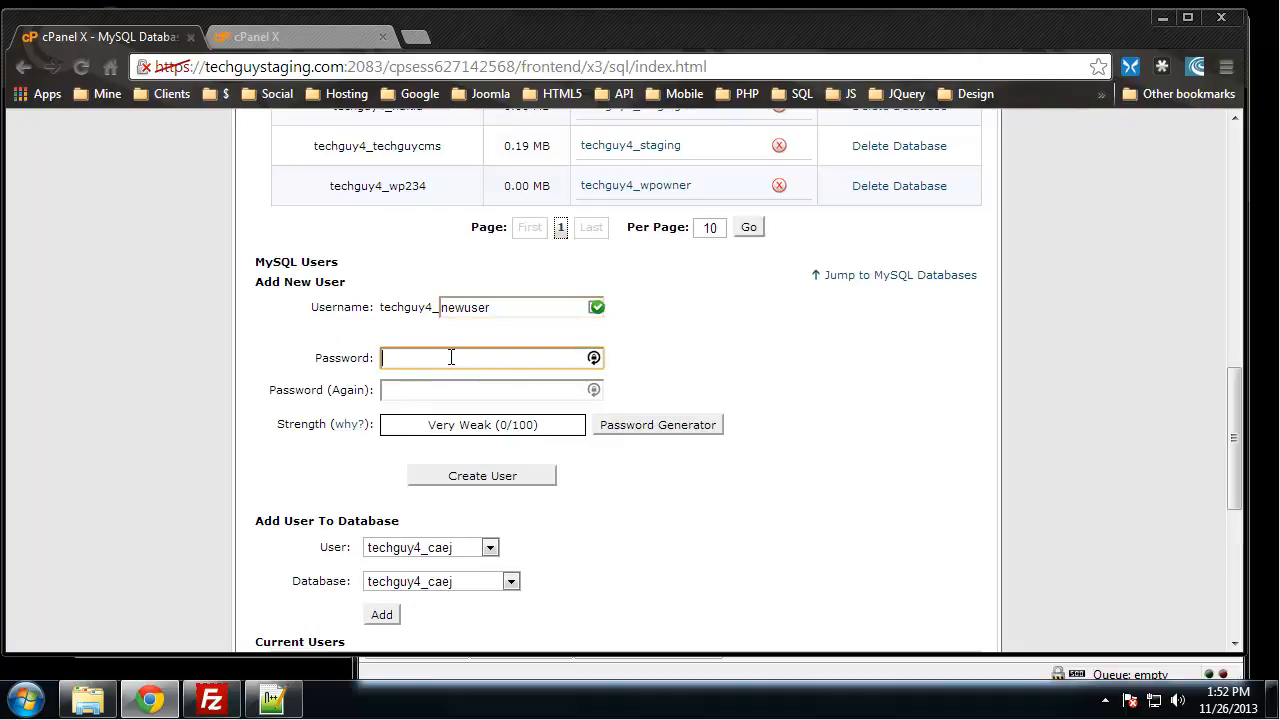
text(•••••••)
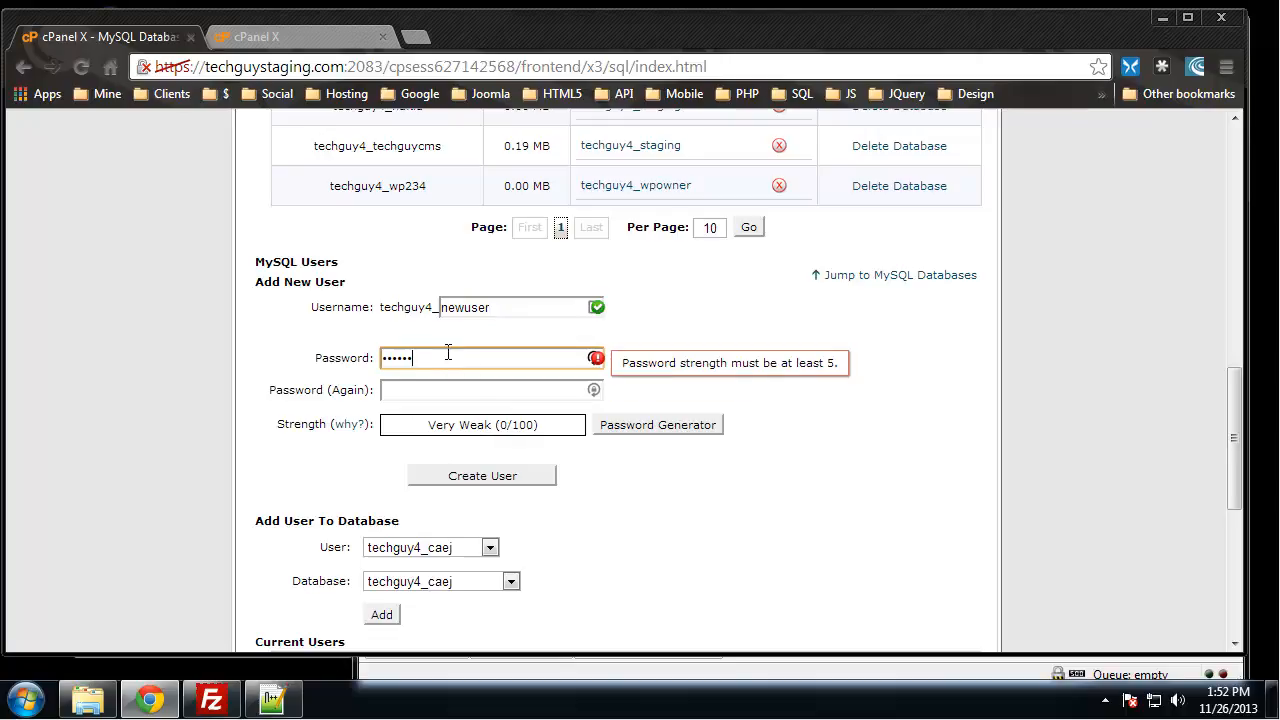
click(444, 389)
text(••)
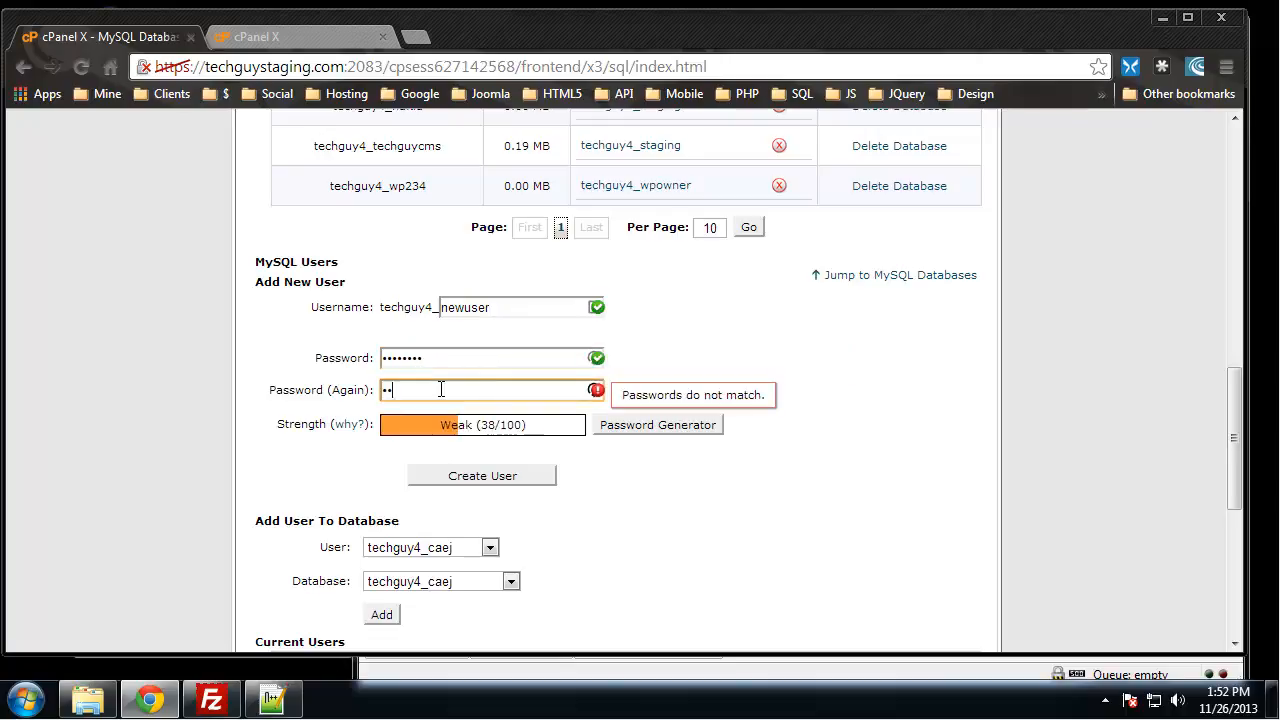
text(••••••)
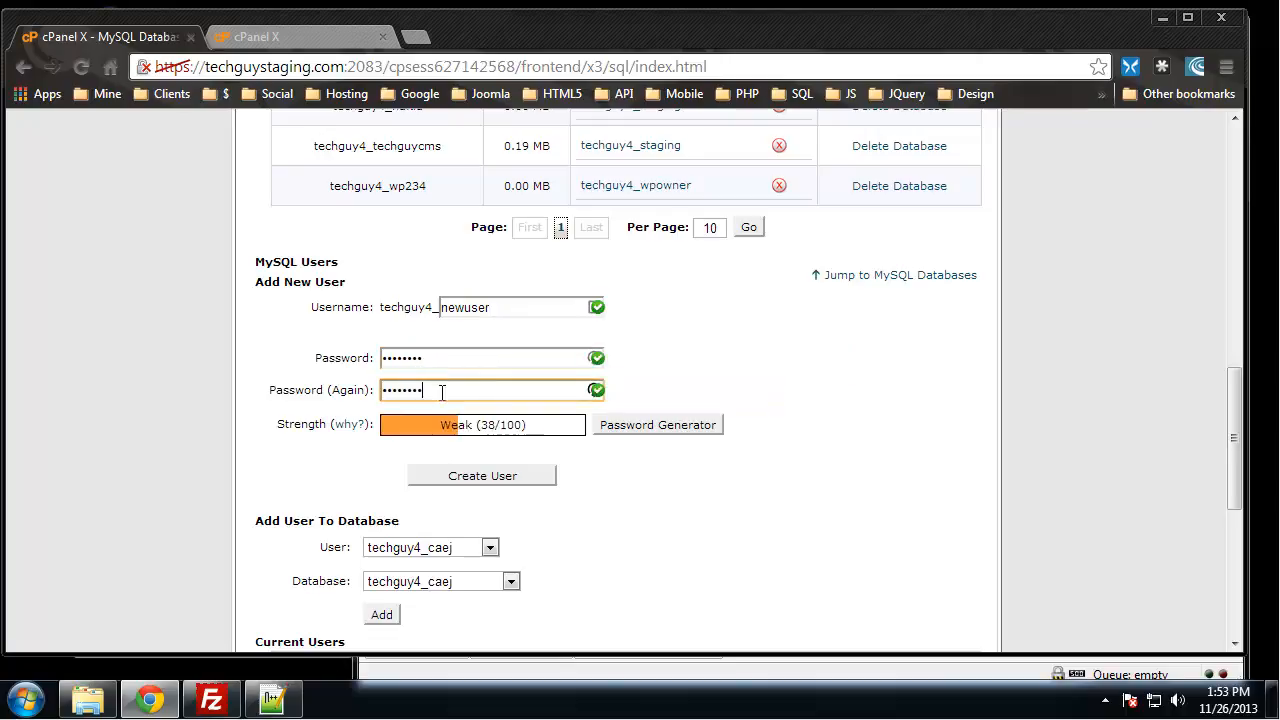
Create the new database user from the completed form and return to the MySQL Databases page
click(452, 477)
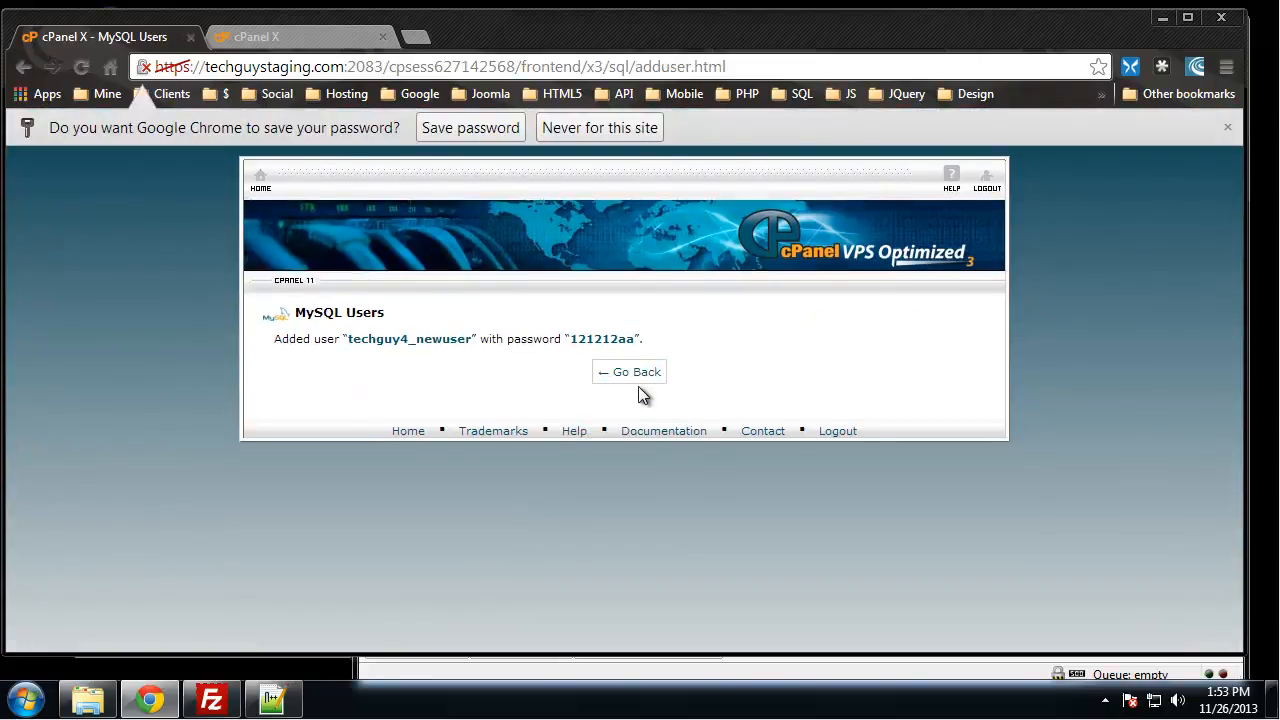
click(632, 374)
Add the user techguy4_newuser to the database techguy4_wp234
scroll(647, 462, down, 2)
scroll(647, 462, down, 1)
scroll(614, 366, down, 1)
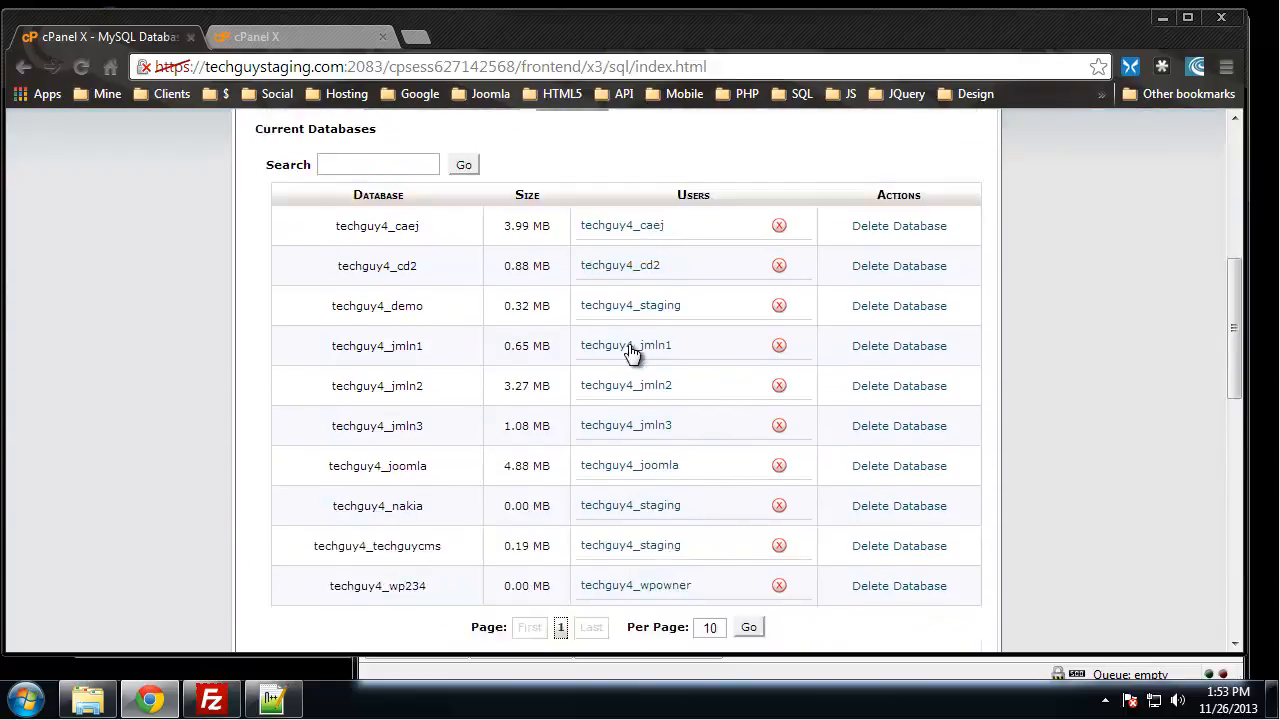
scroll(628, 344, down, 6)
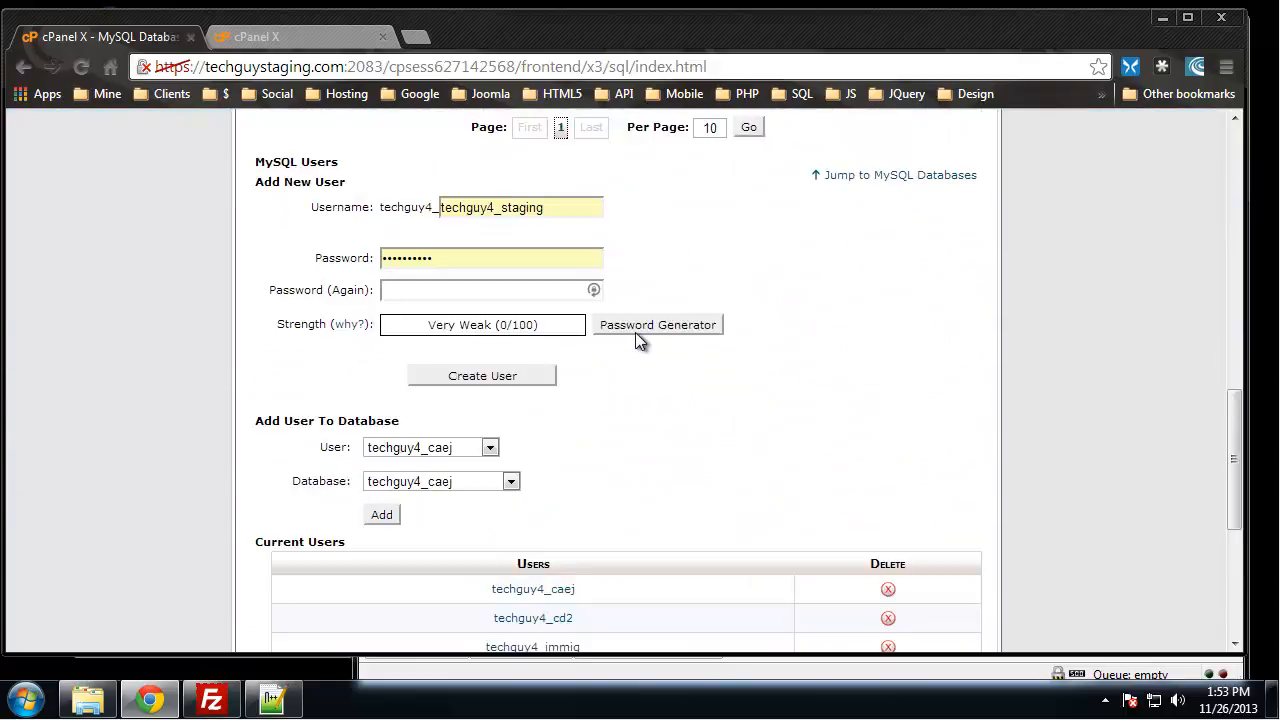
scroll(677, 289, down, 2)
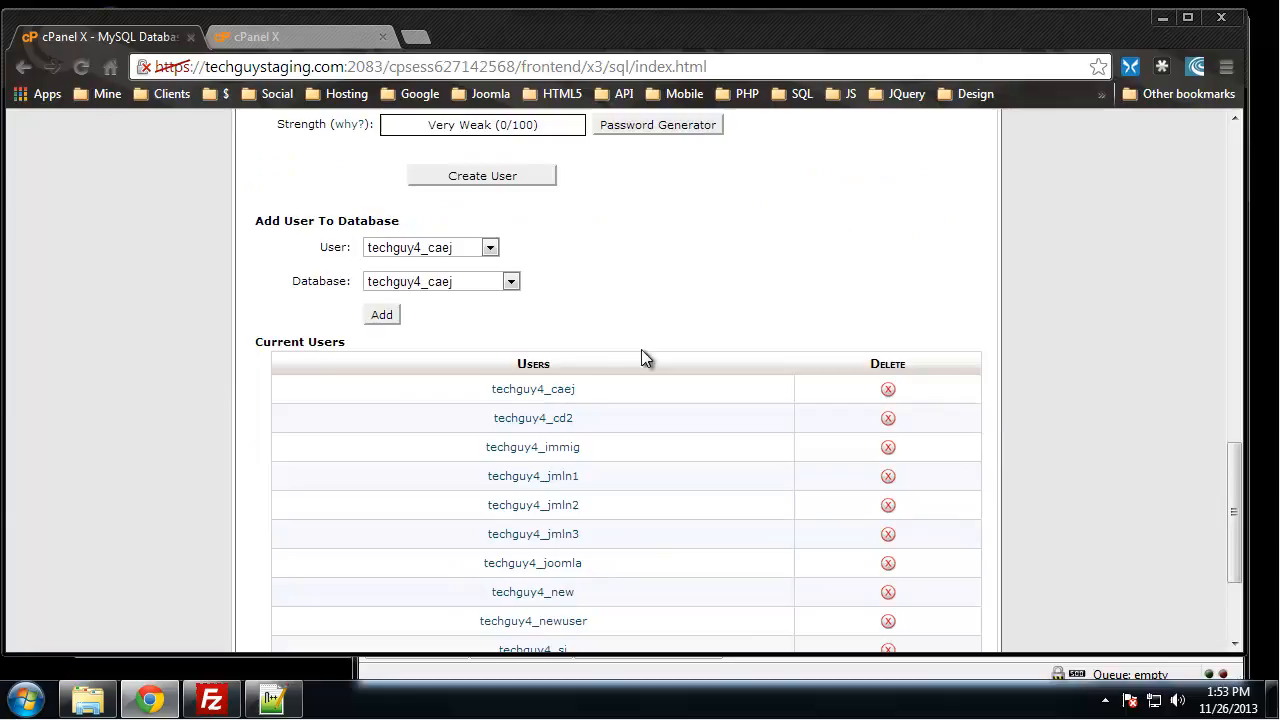
click(490, 250)
click(462, 396)
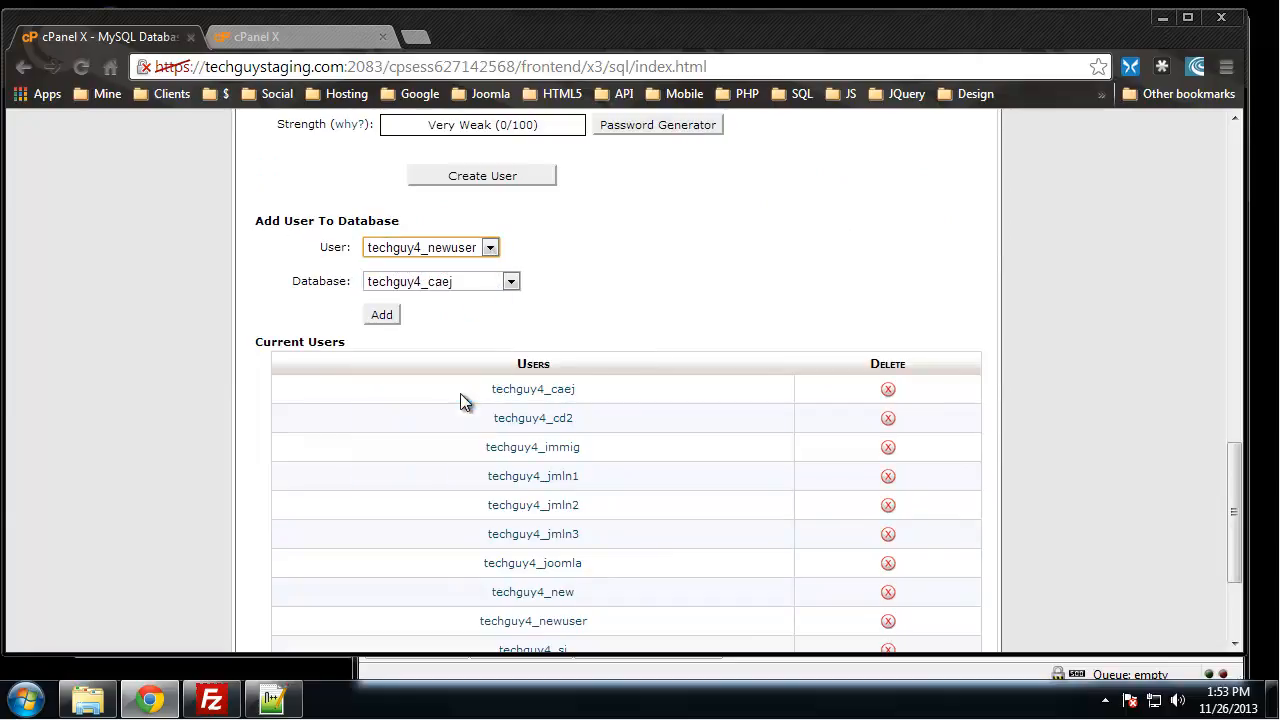
click(511, 282)
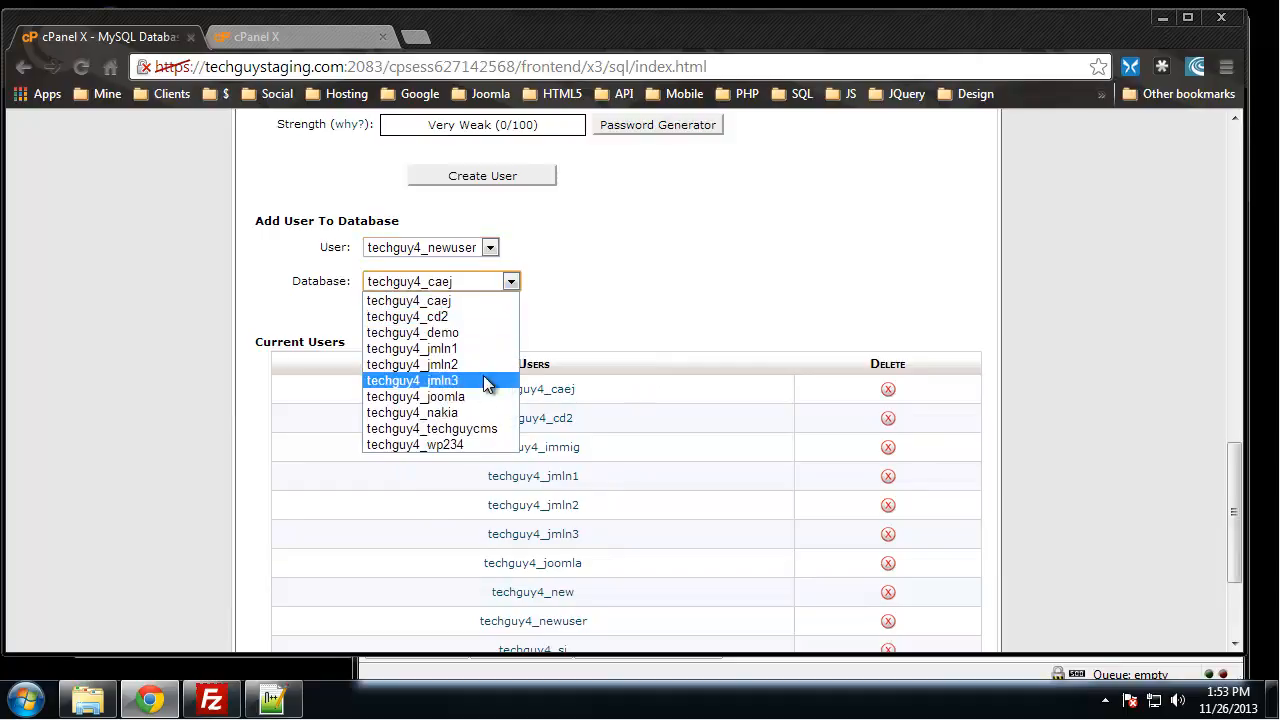
click(475, 446)
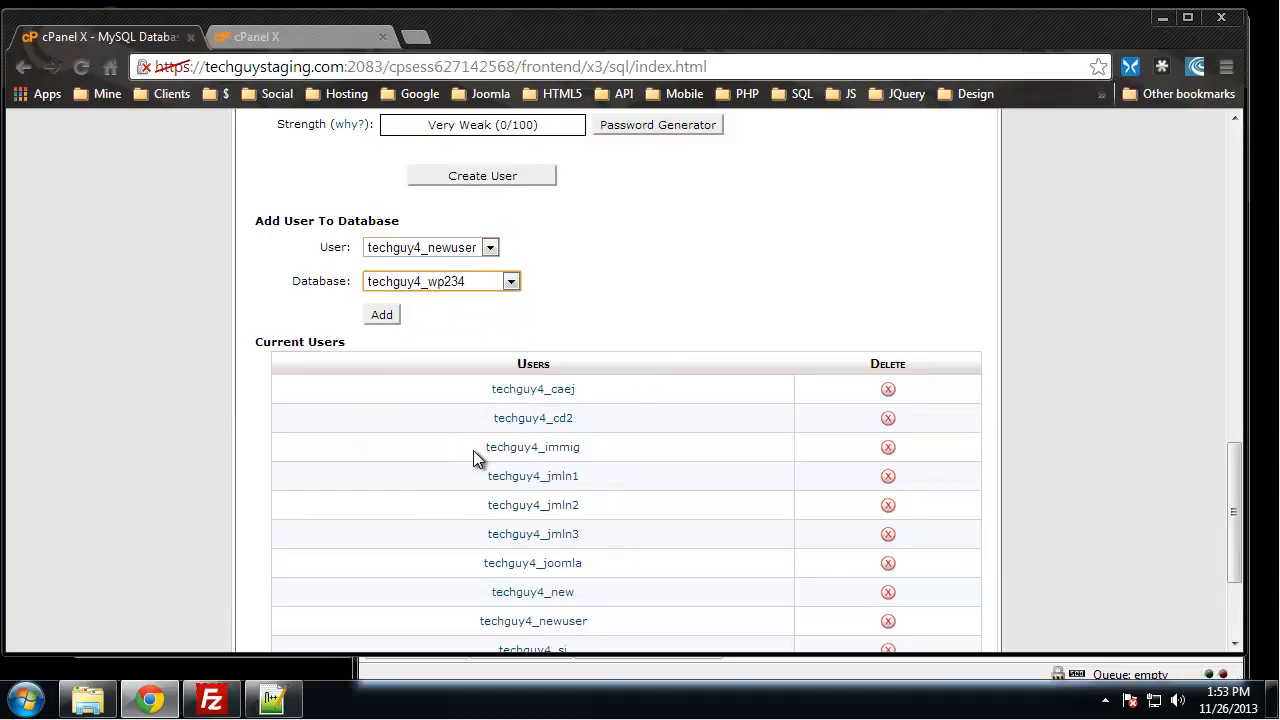
click(381, 316)
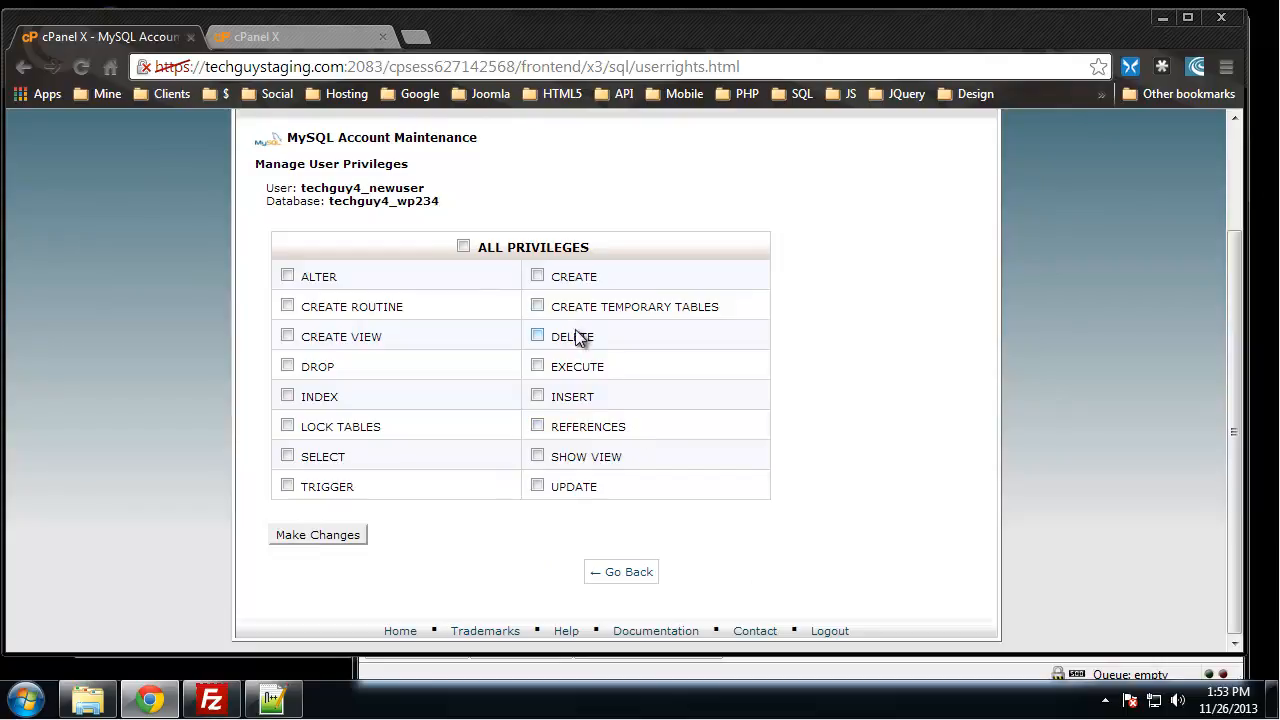
Grant techguy4_newuser the CREATE, INSERT, SHOW VIEW, UPDATE and SELECT privileges, then return to the MySQL Databases page
click(538, 277)
click(539, 398)
click(539, 457)
click(539, 487)
click(288, 457)
click(315, 537)
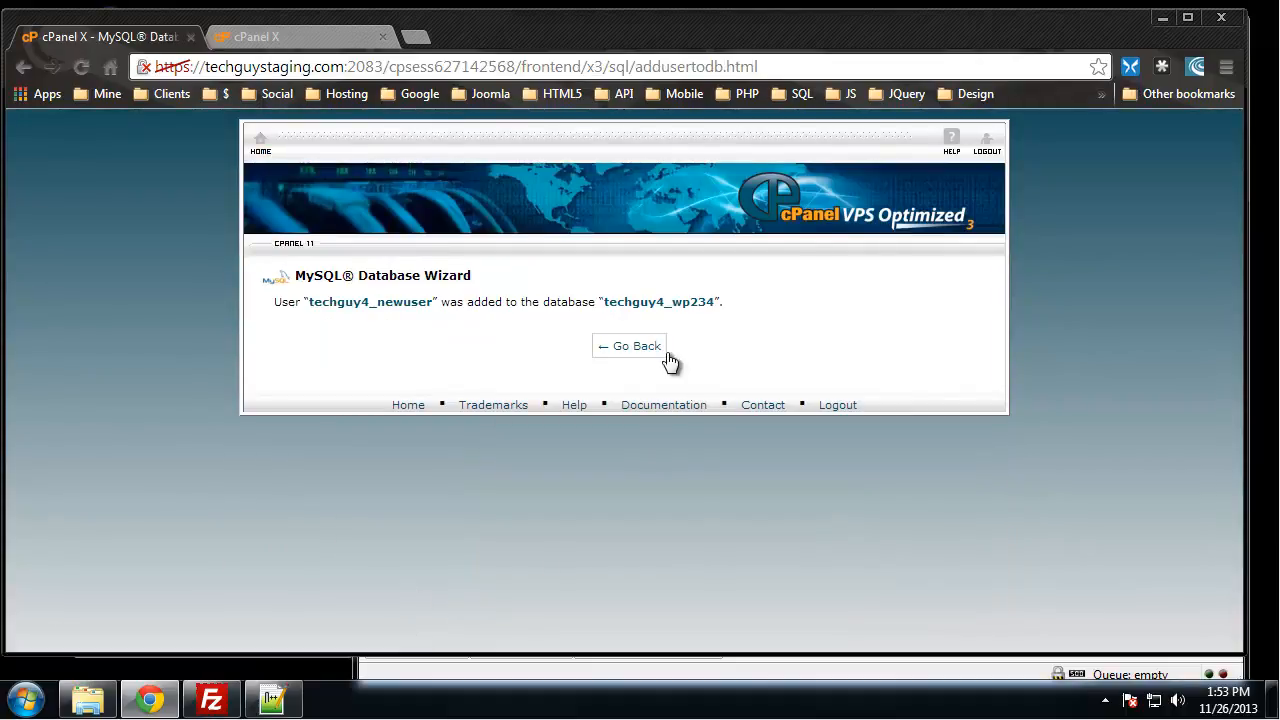
click(634, 350)
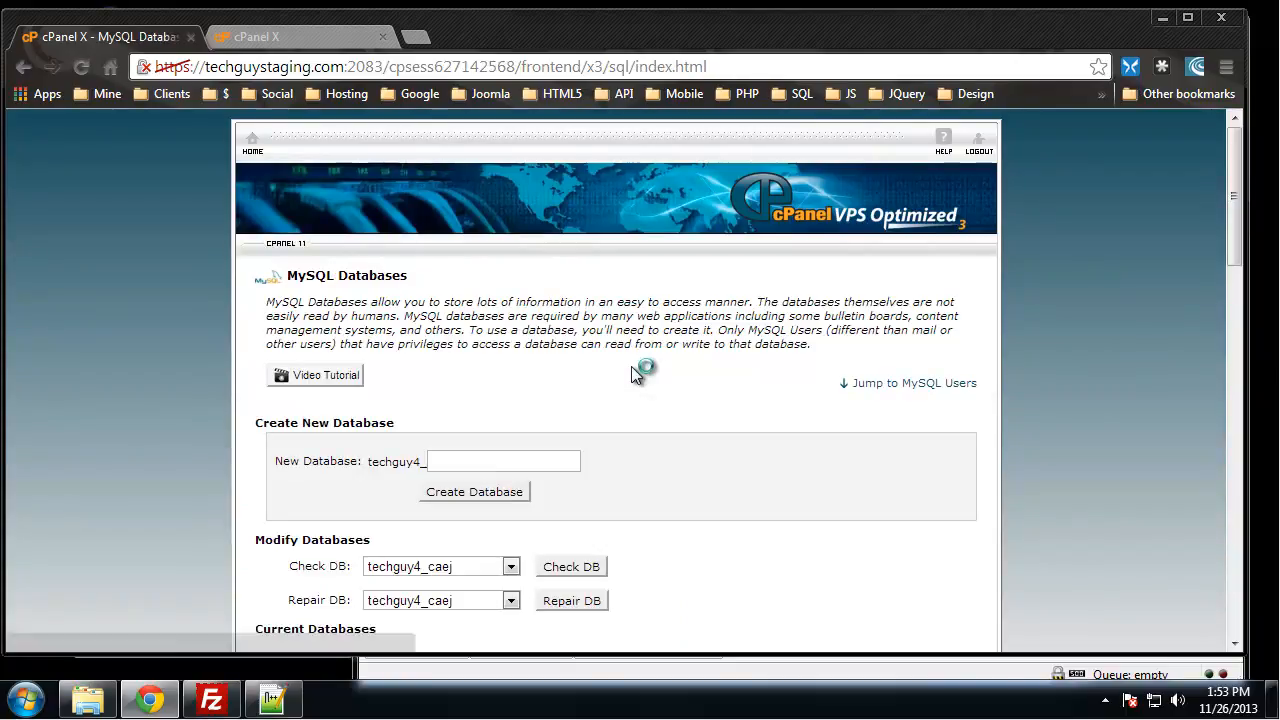
Remove techguy4_newuser from the database techguy4_wp234 and return to the databases overview
scroll(646, 371, down, 7)
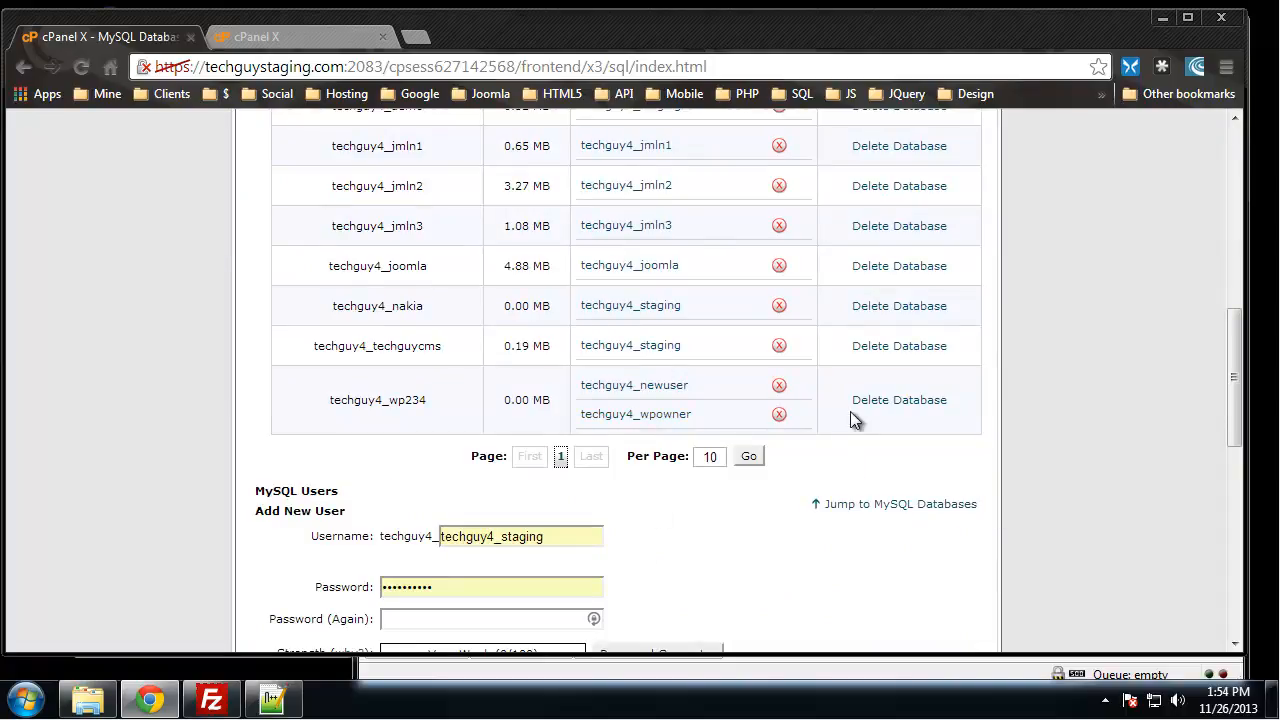
click(778, 388)
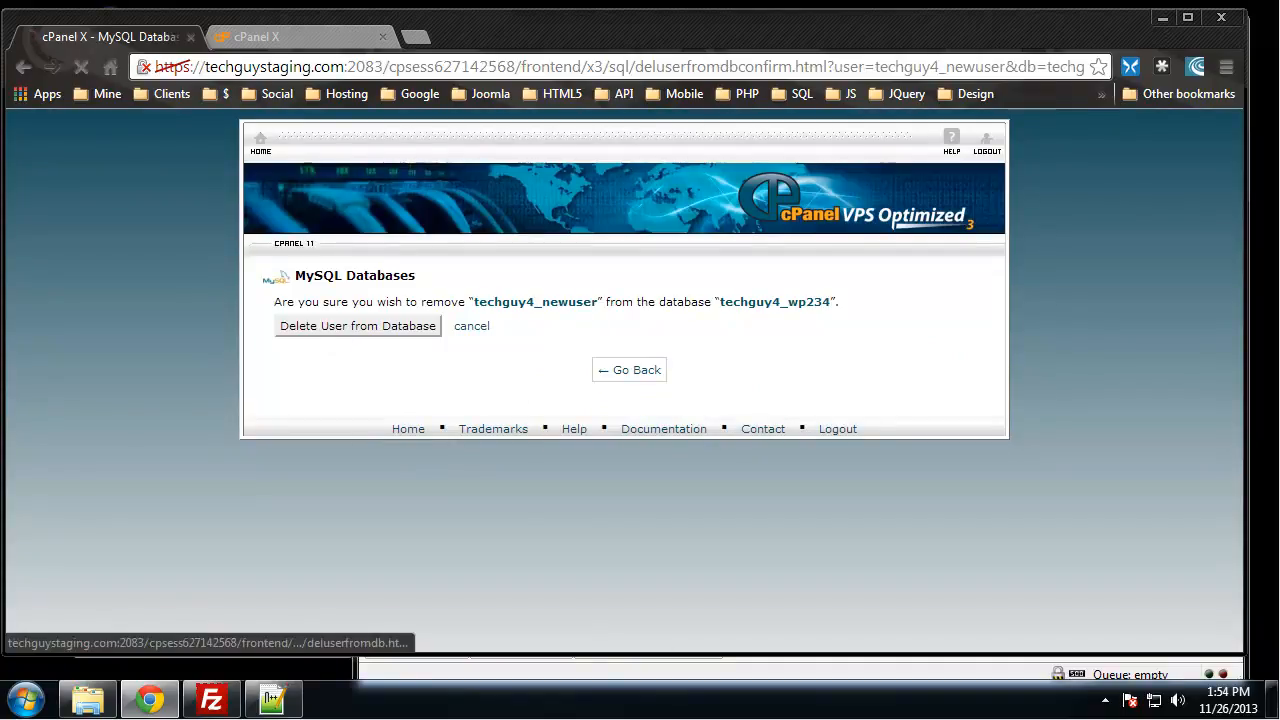
click(357, 326)
click(637, 346)
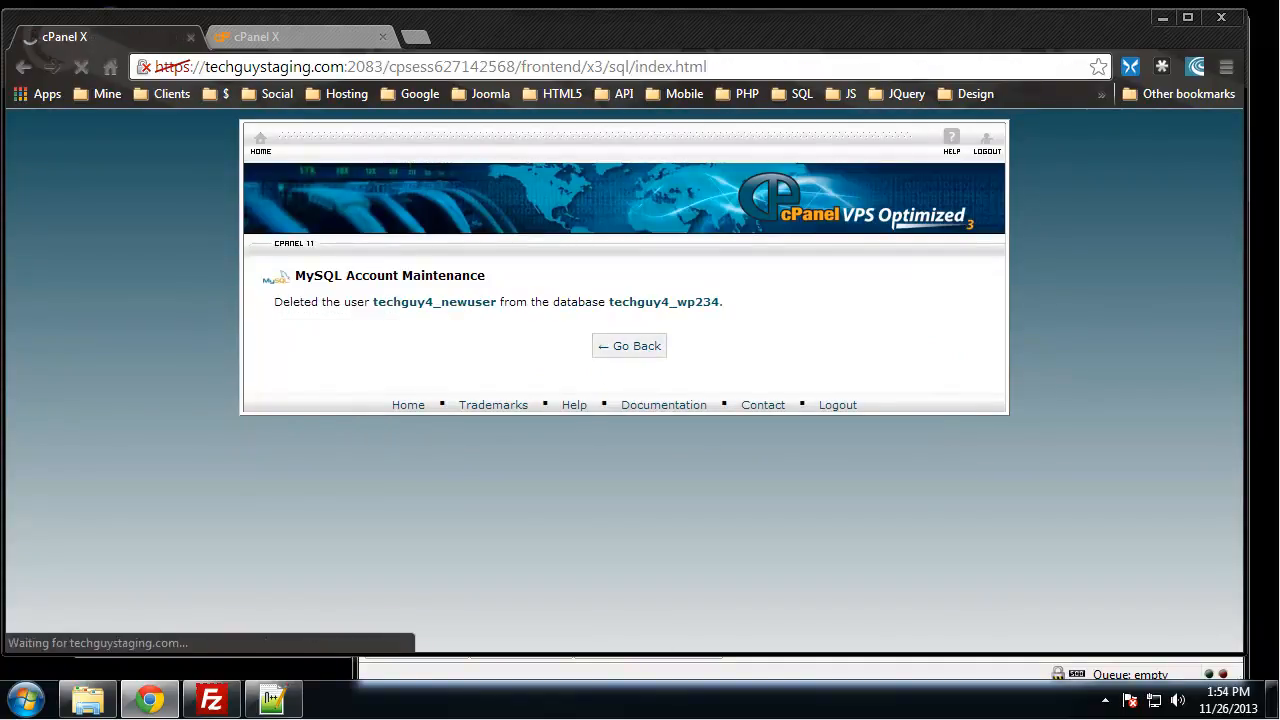
scroll(663, 419, down, 3)
scroll(663, 419, up, 3)
Return to the cPanel home page and open phpMyAdmin
click(254, 150)
scroll(400, 290, down, 6)
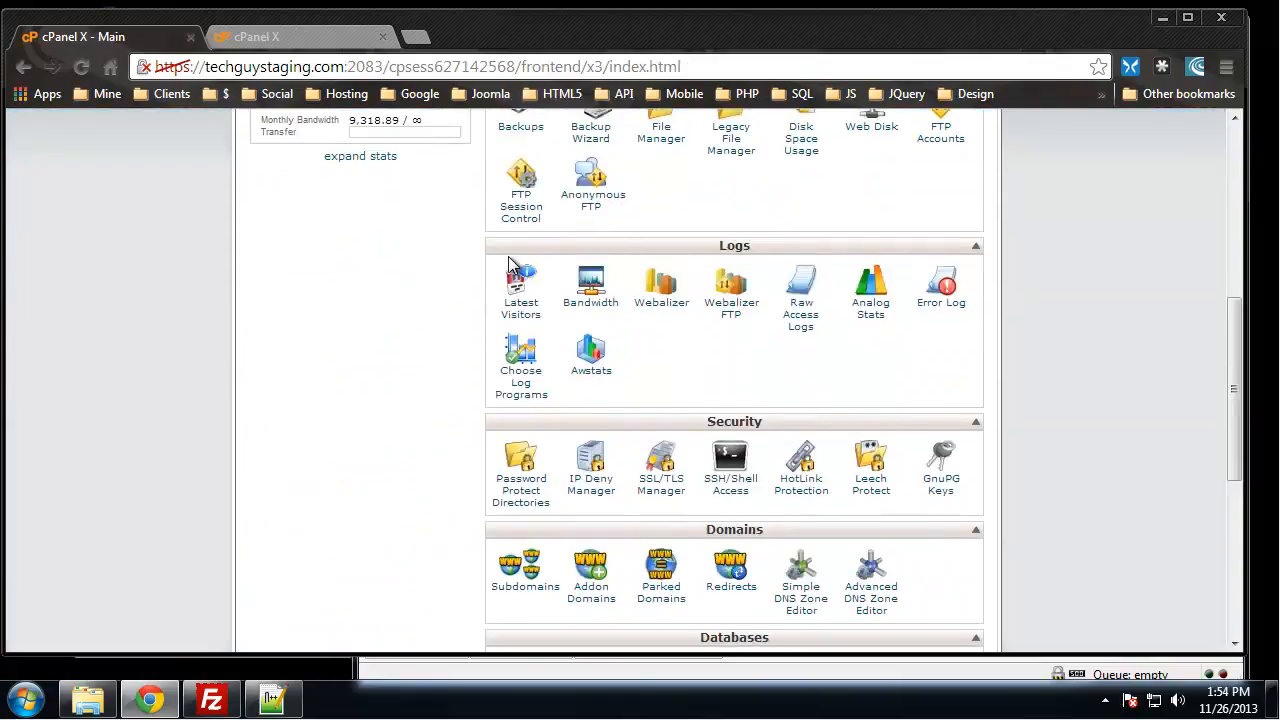
scroll(508, 256, down, 2)
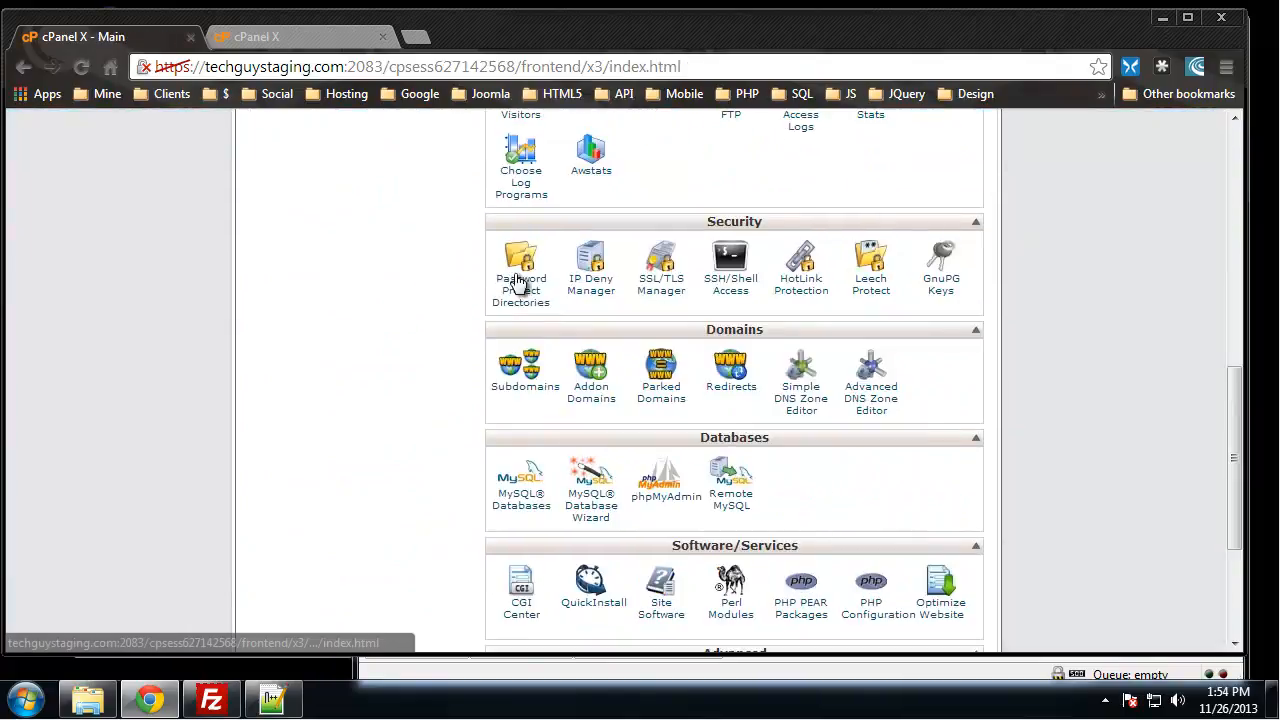
click(673, 507)
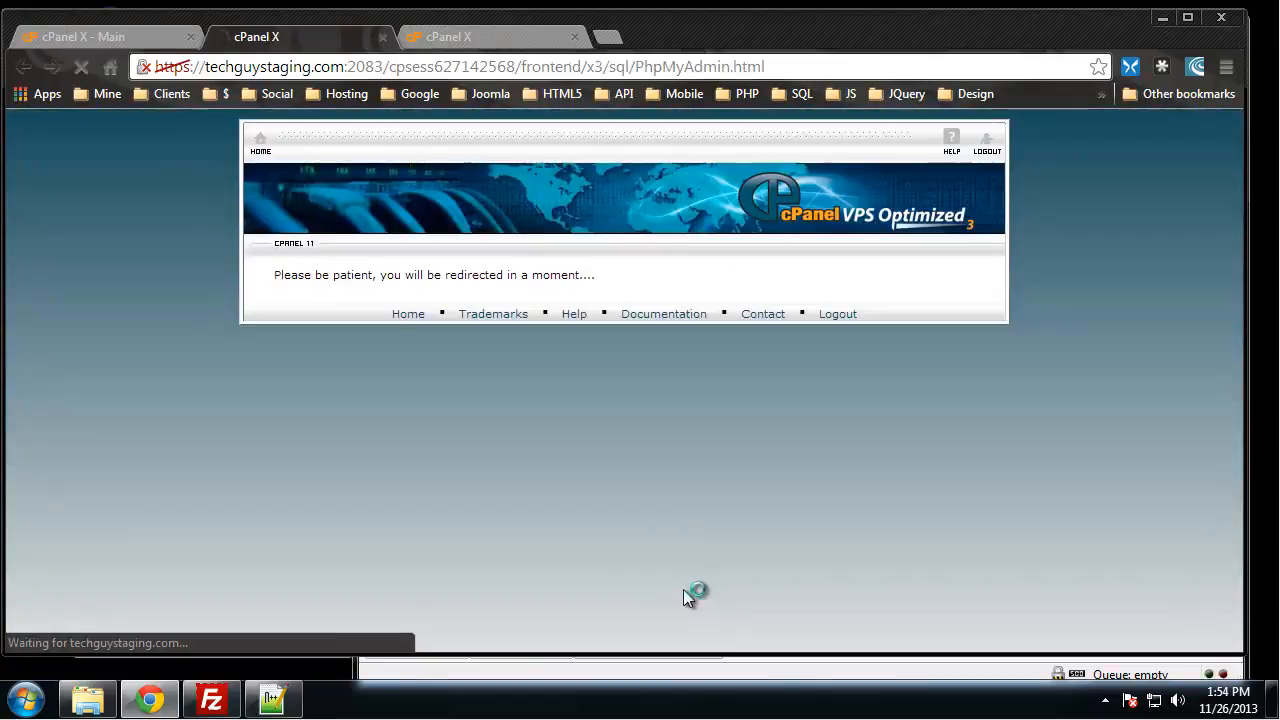
Fill in the phpMyAdmin login username with techguy4_wpowner, copied from the user assigned to techguy4_wp234 on the MySQL Databases page
drag(222, 450, 162, 453)
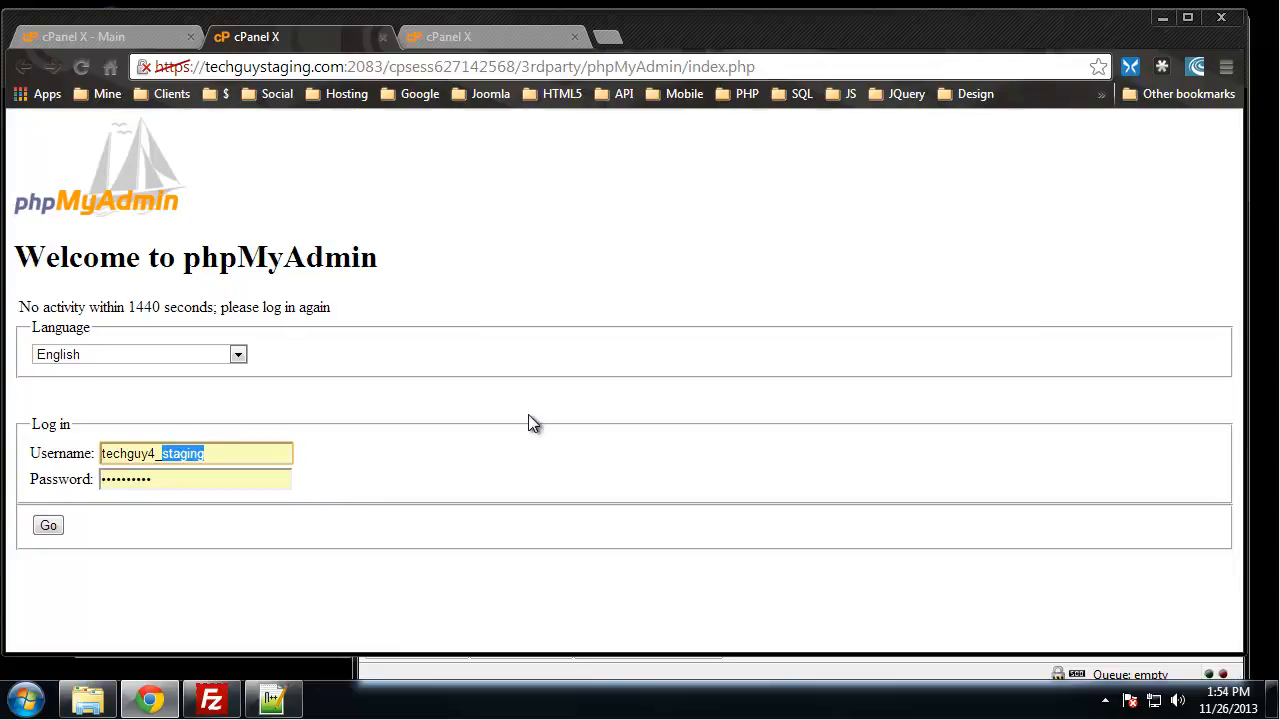
text(wp)
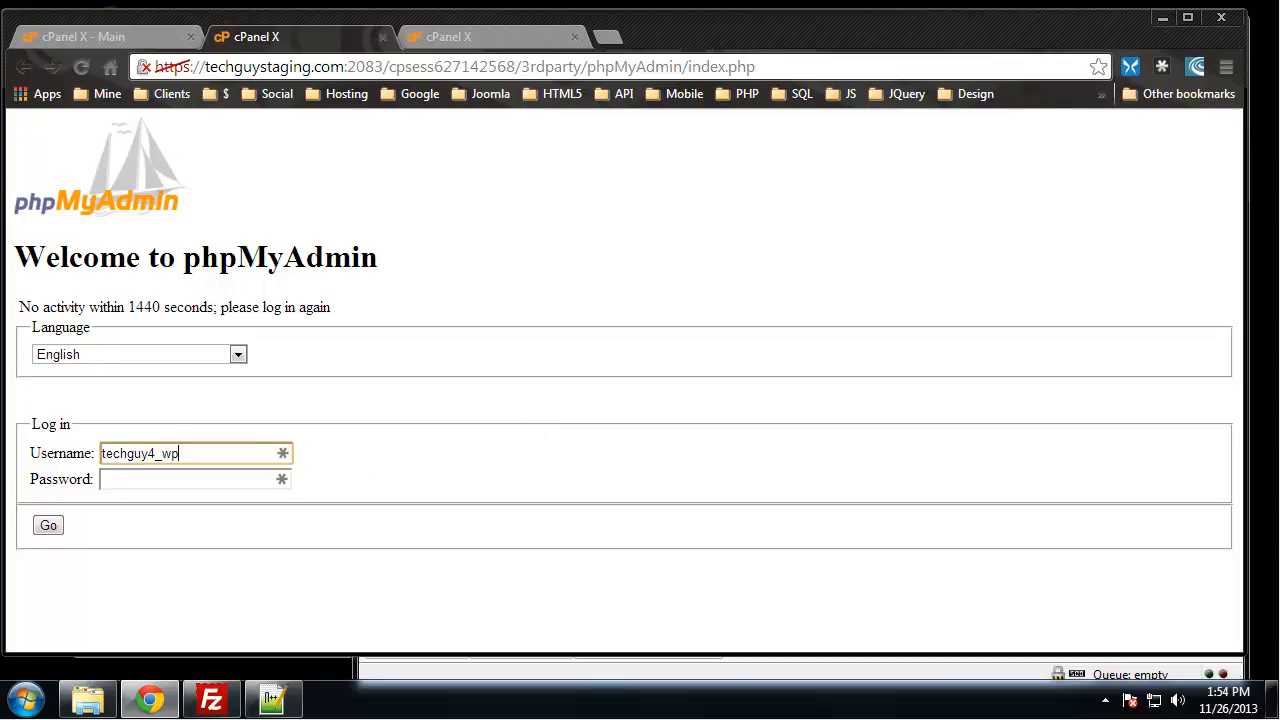
click(128, 36)
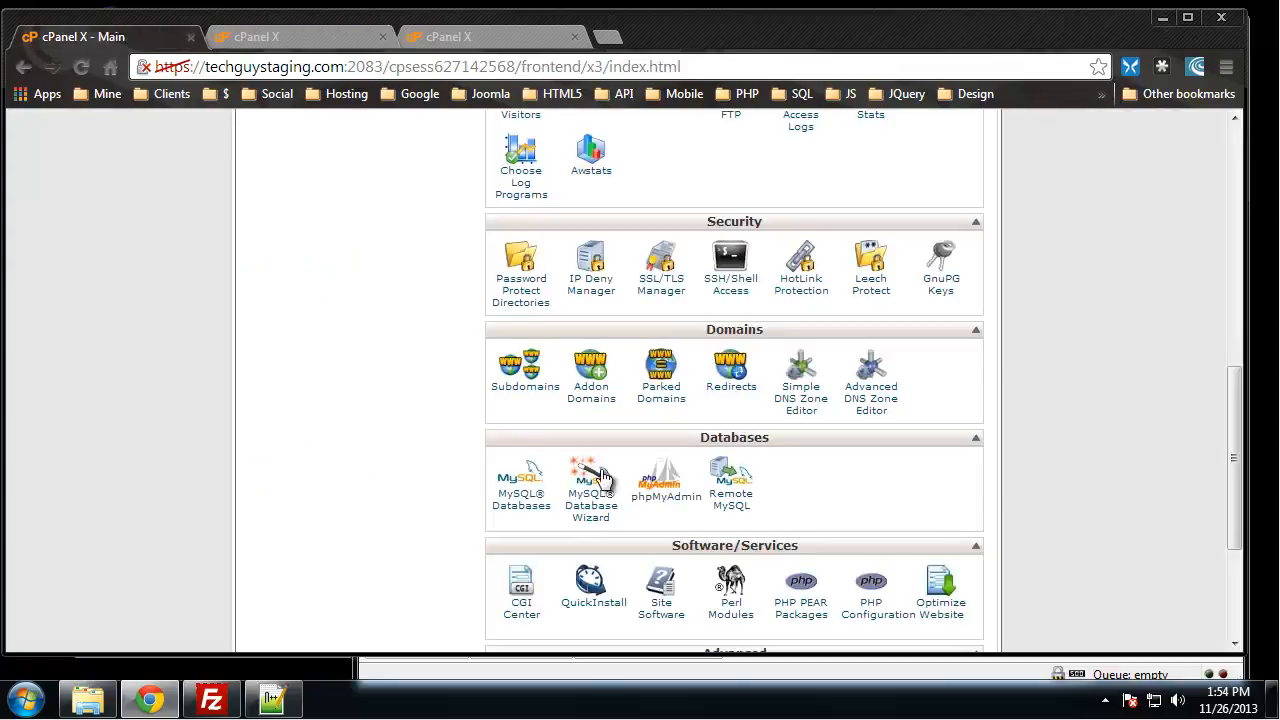
click(527, 505)
scroll(430, 277, down, 7)
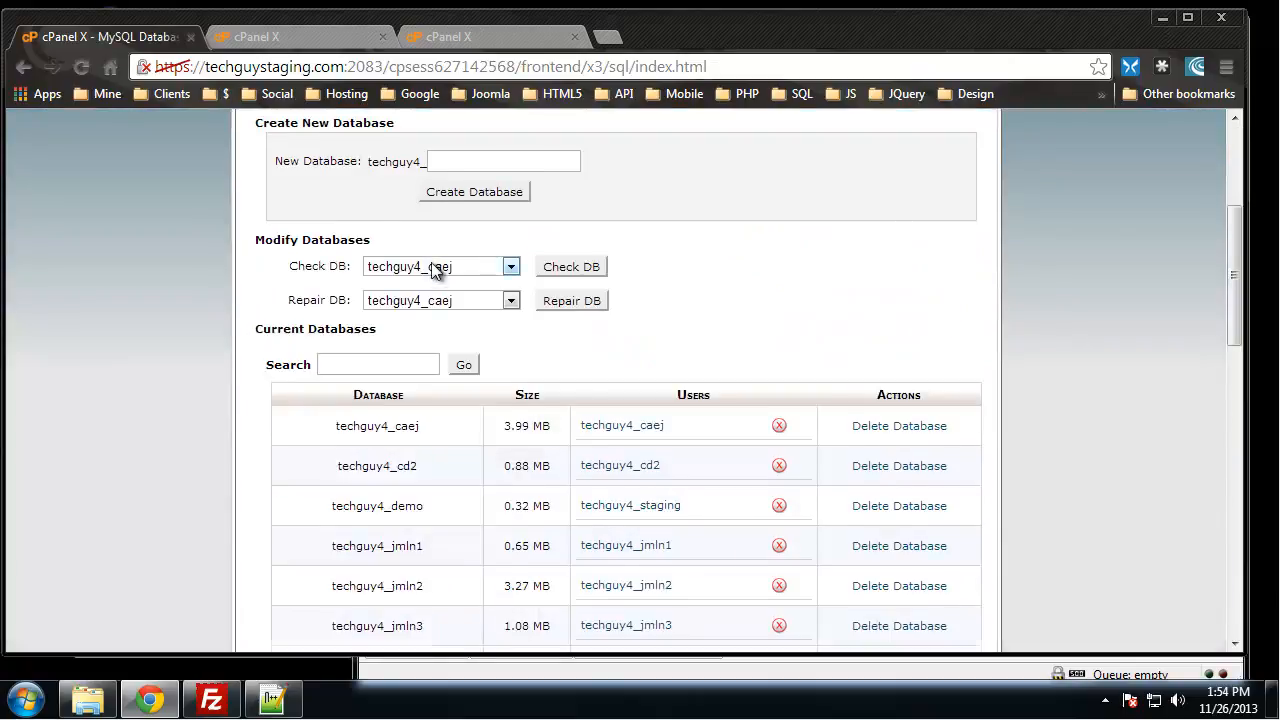
scroll(505, 399, up, 2)
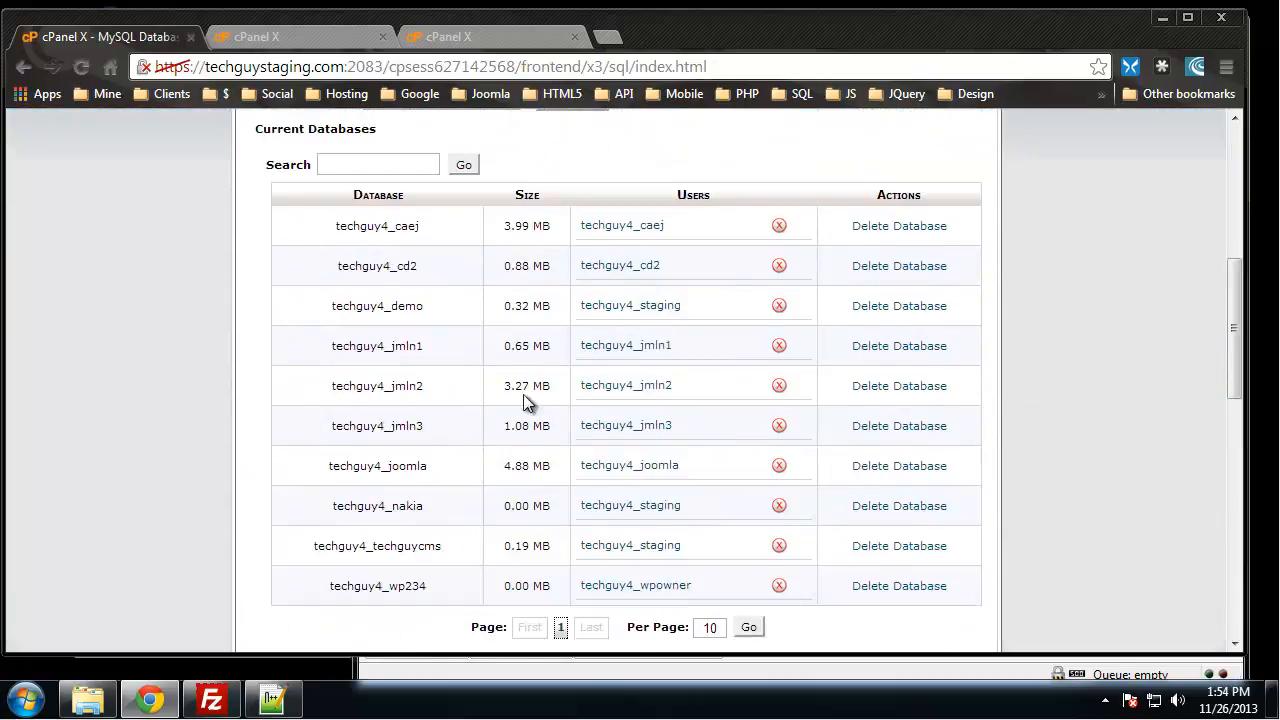
scroll(570, 445, down, 1)
drag(703, 487, 579, 490)
key(ctrl+c)
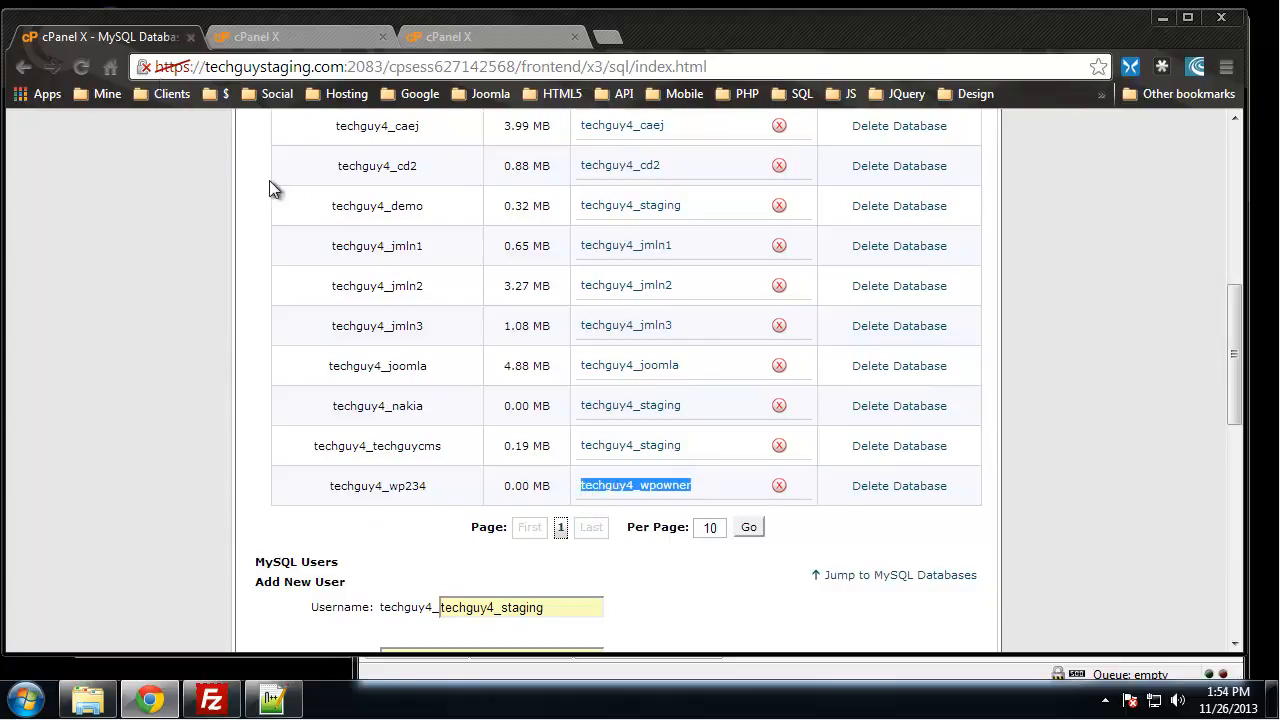
click(200, 32)
double_click(160, 454)
key(ctrl+v)
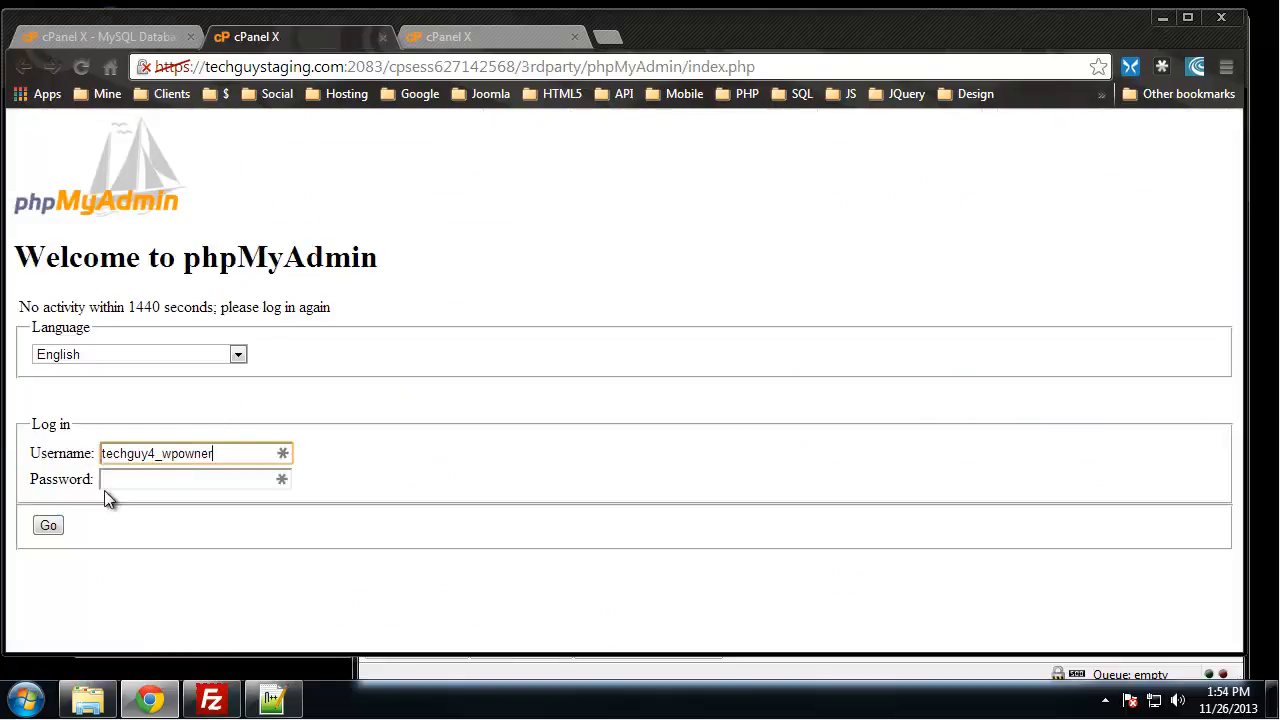
Copy the database password from dbpass.txt in Notepad++ into the phpMyAdmin password field and log in
click(191, 480)
click(276, 698)
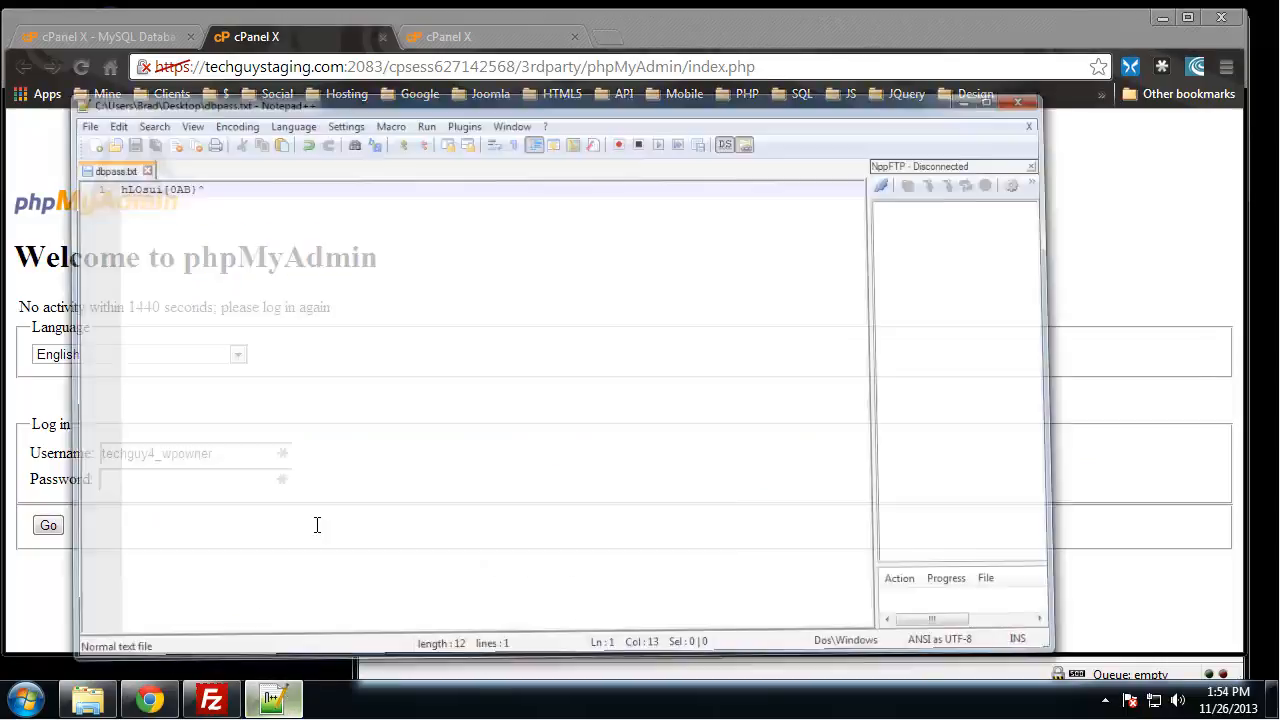
drag(187, 117, 72, 124)
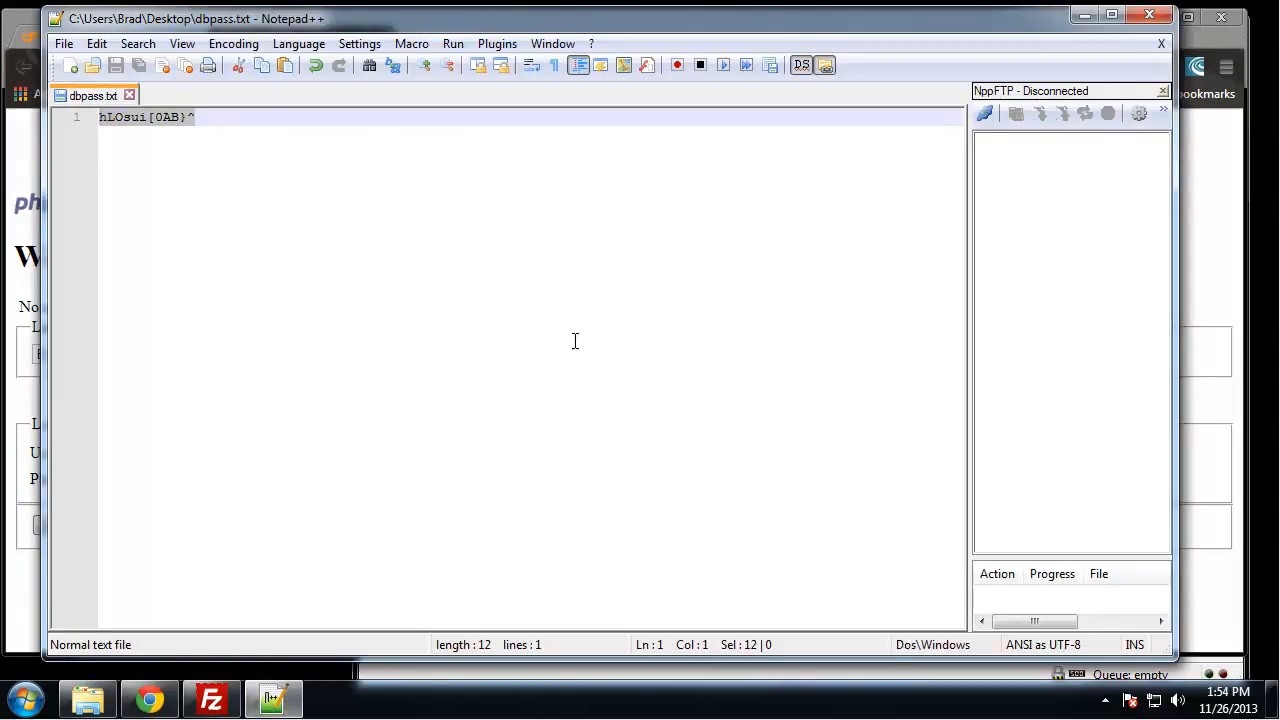
click(1084, 16)
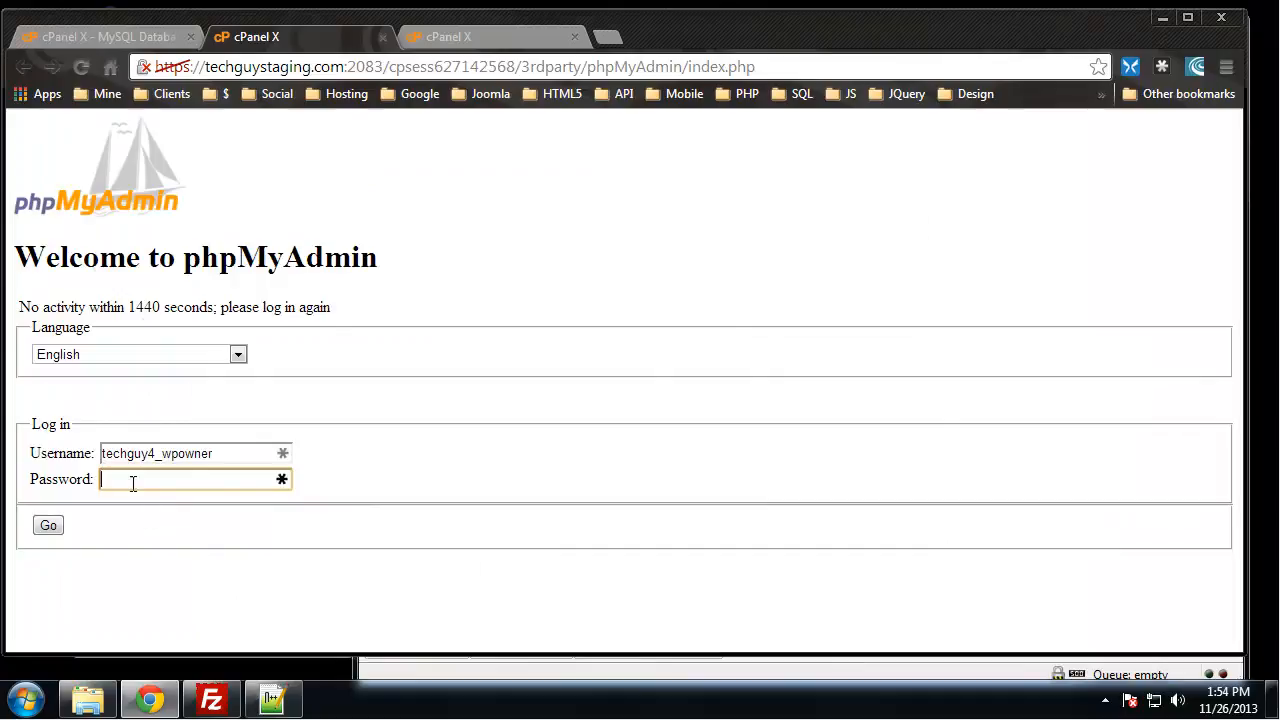
click(48, 525)
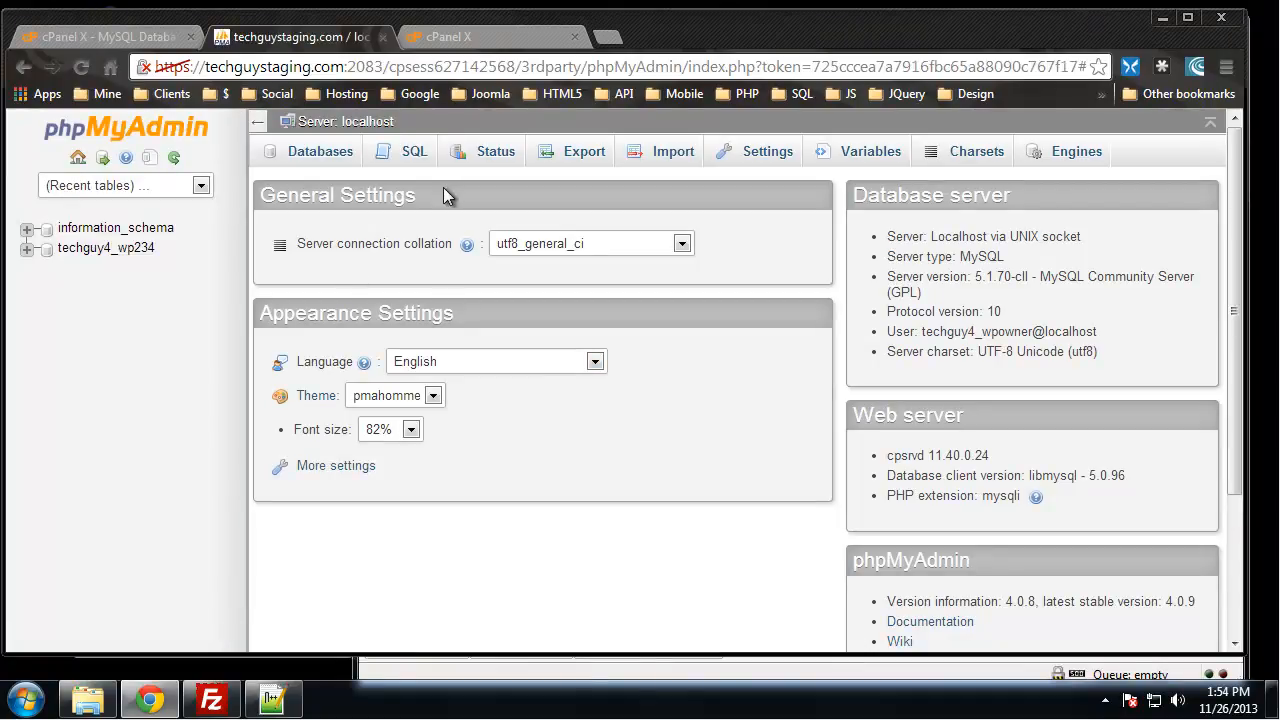
Open the techguy4_wp234 database and look through its Structure, SQL, Query, Export and Import pages
click(24, 254)
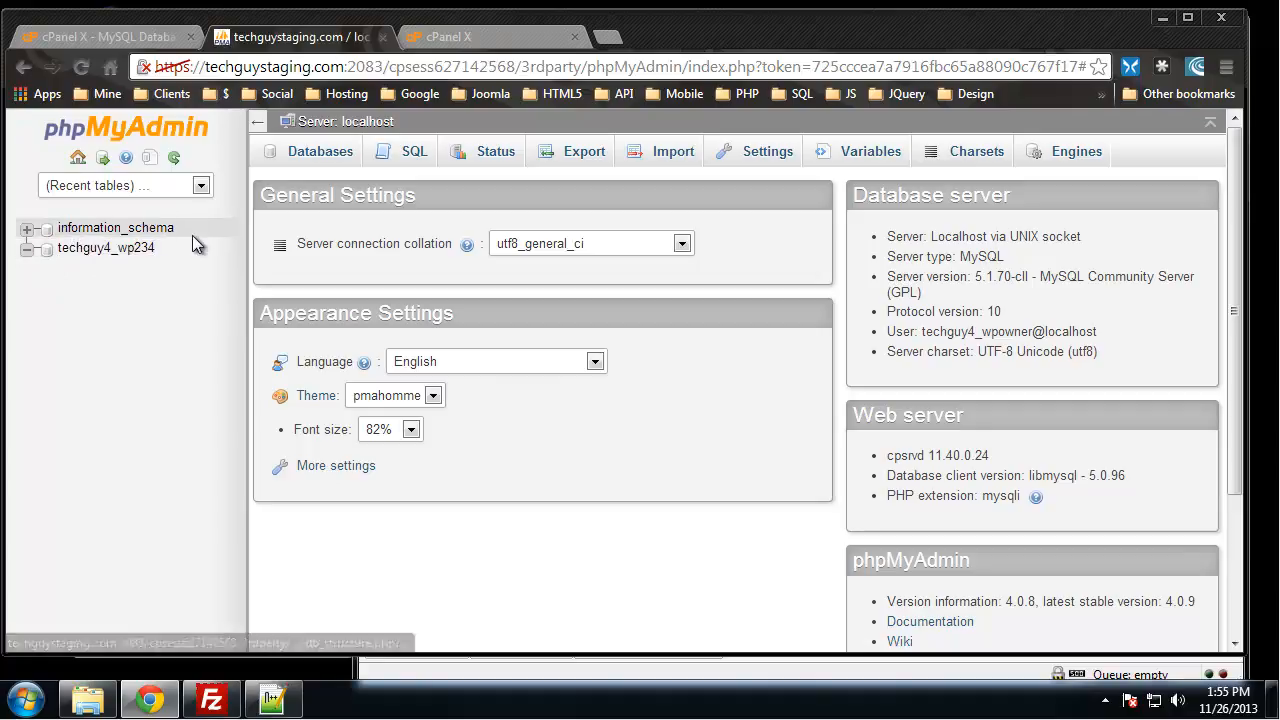
click(119, 249)
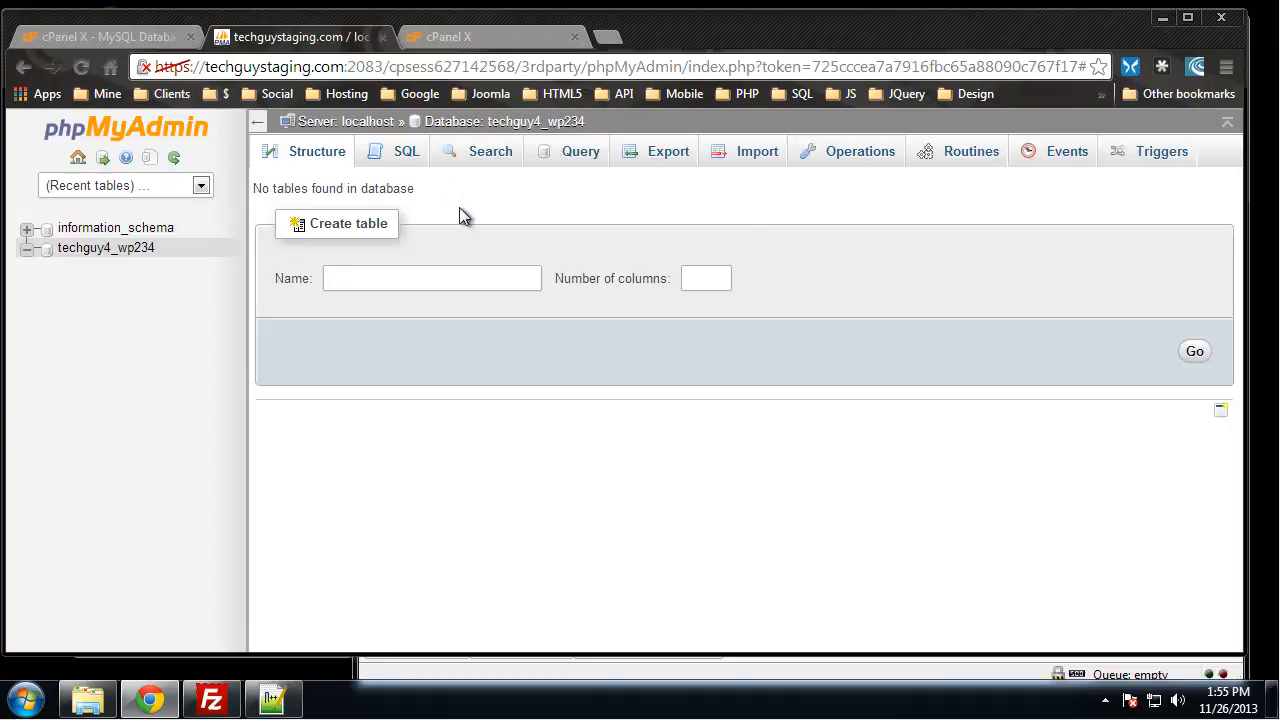
click(400, 155)
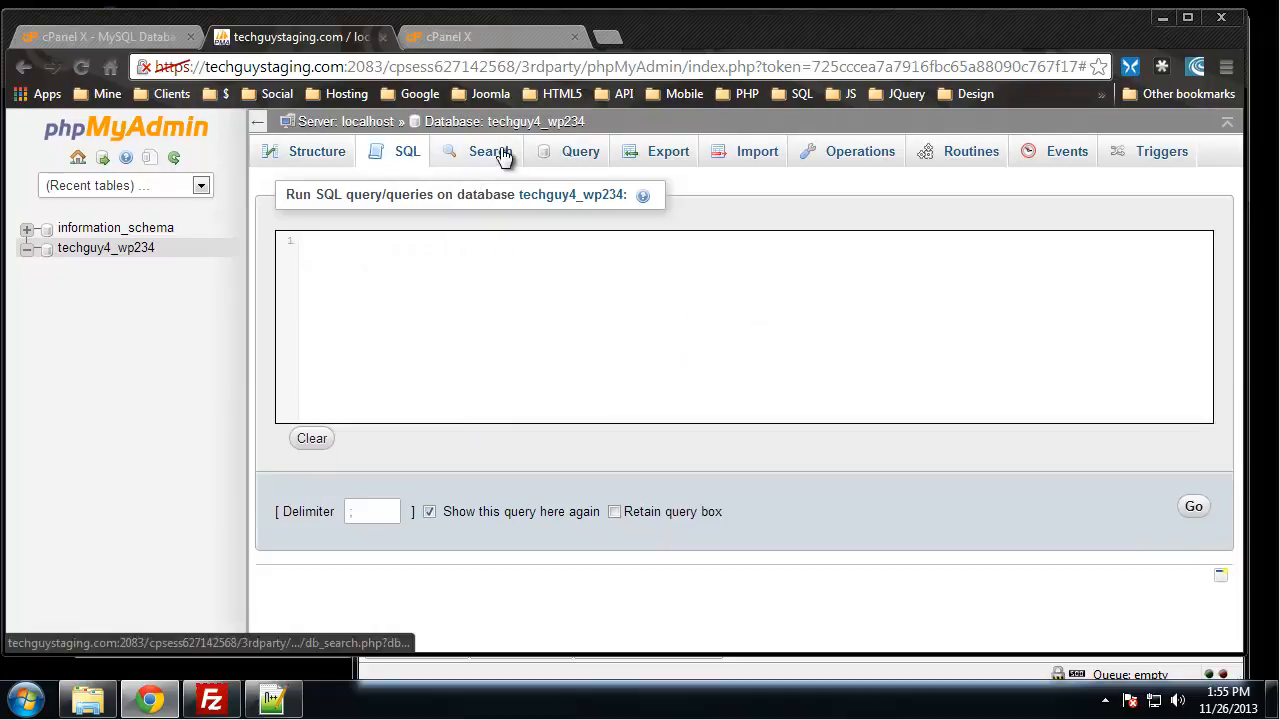
click(574, 146)
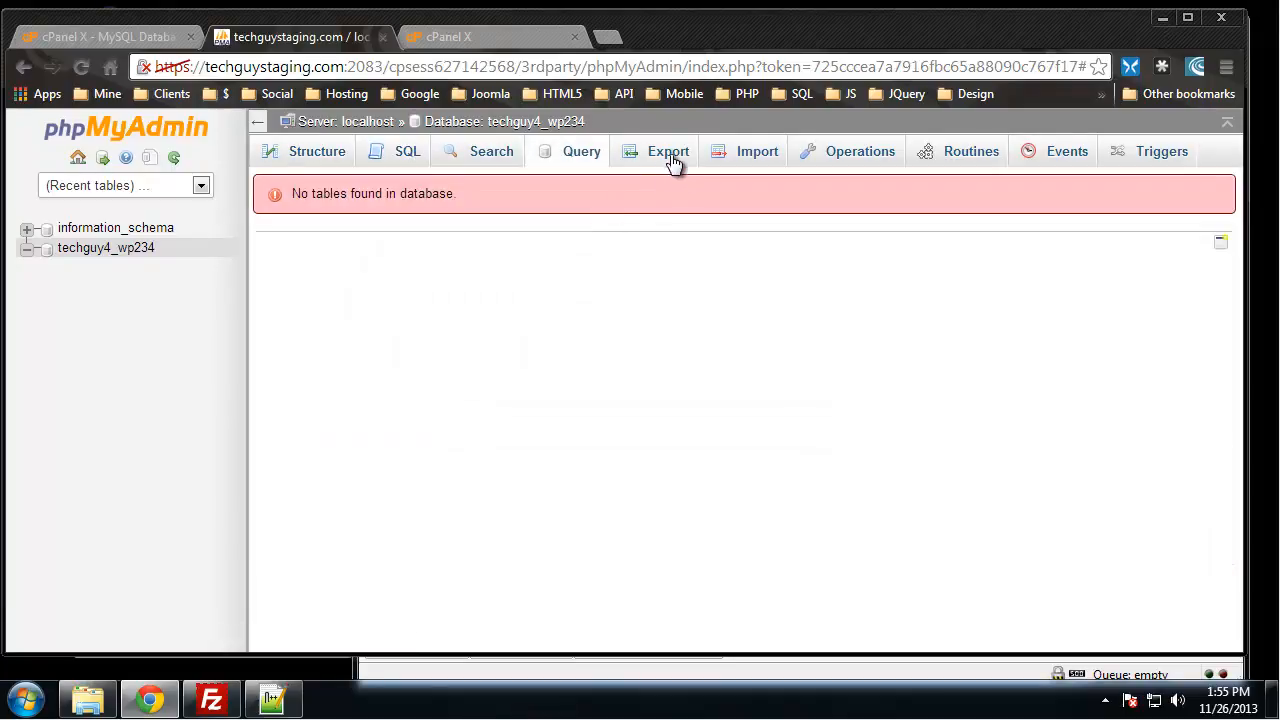
click(672, 156)
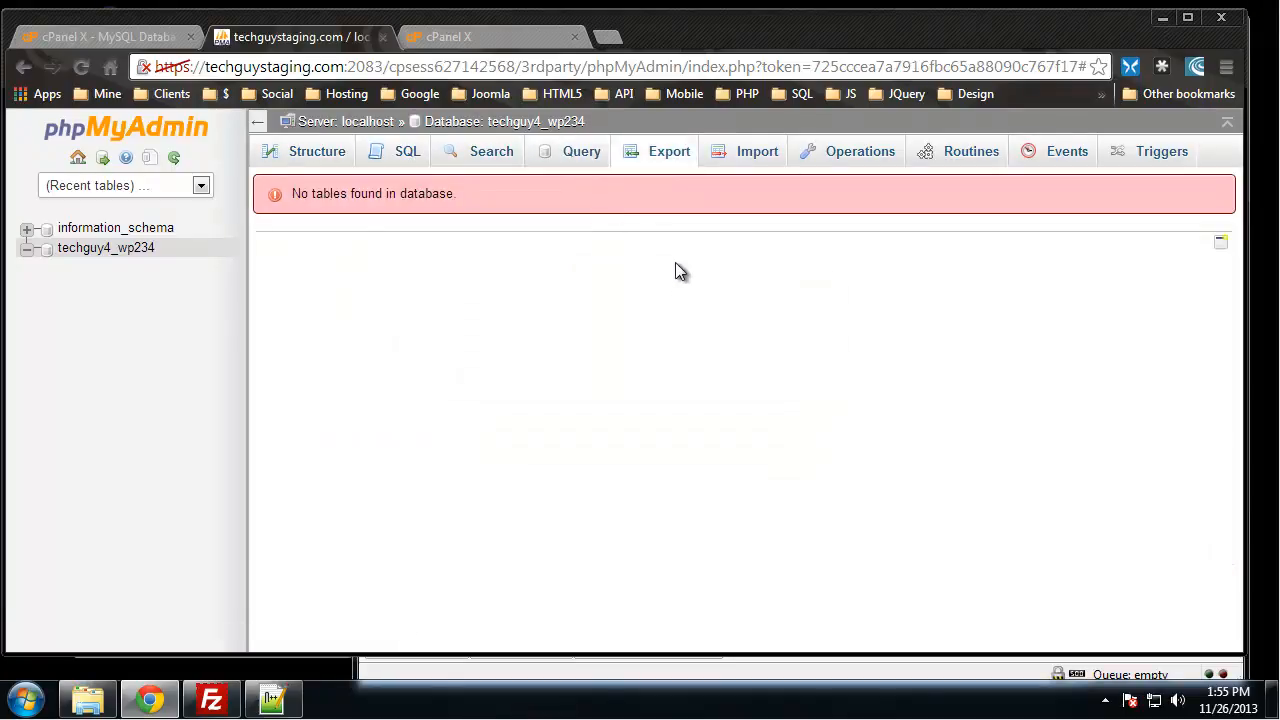
click(657, 151)
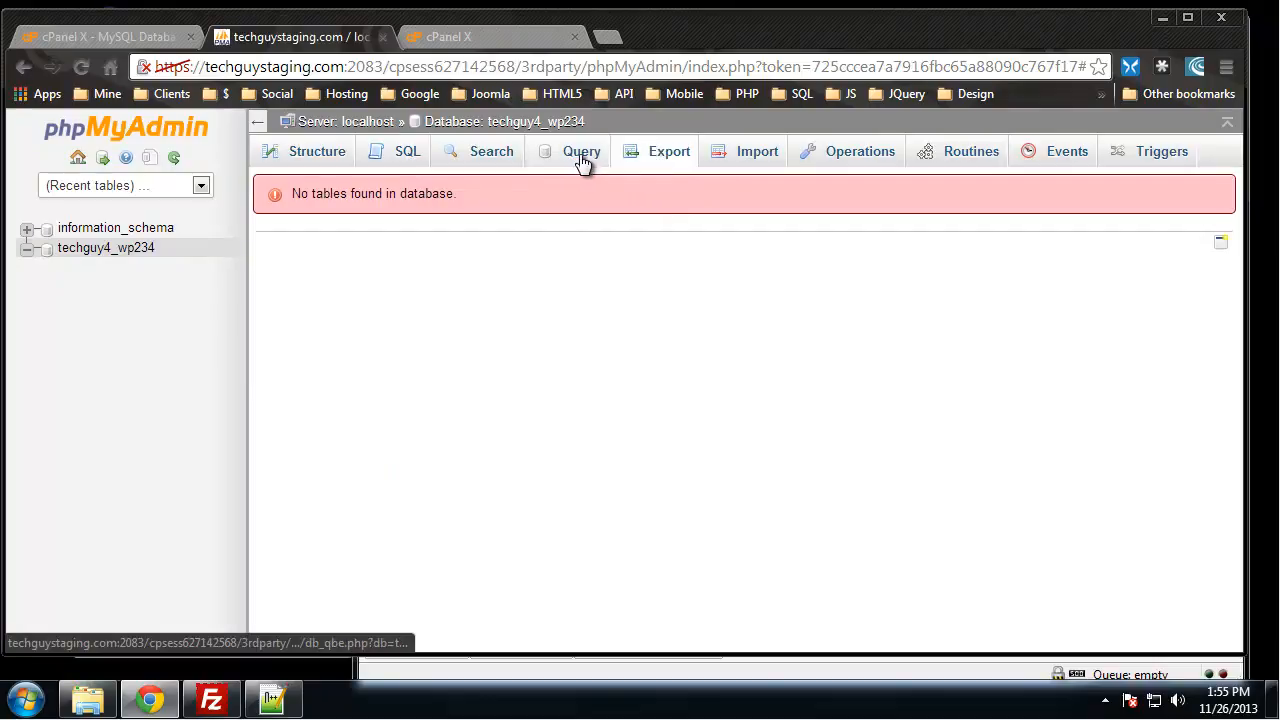
click(637, 156)
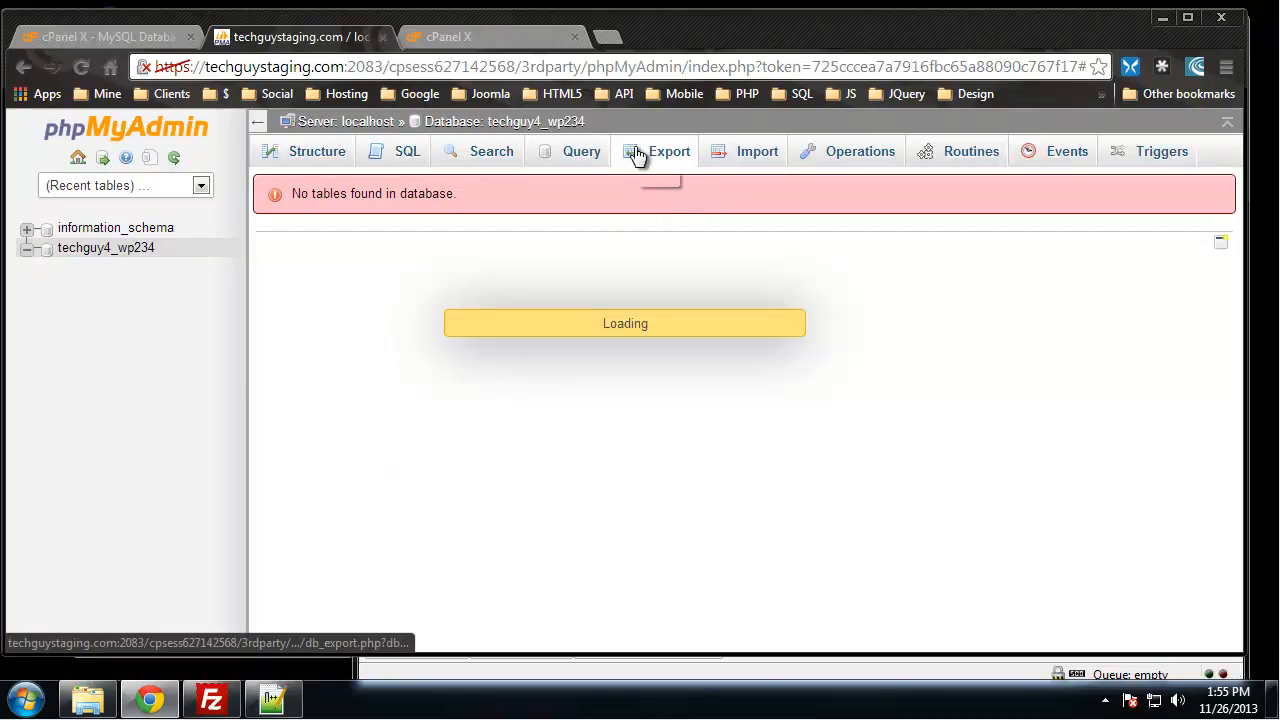
click(757, 156)
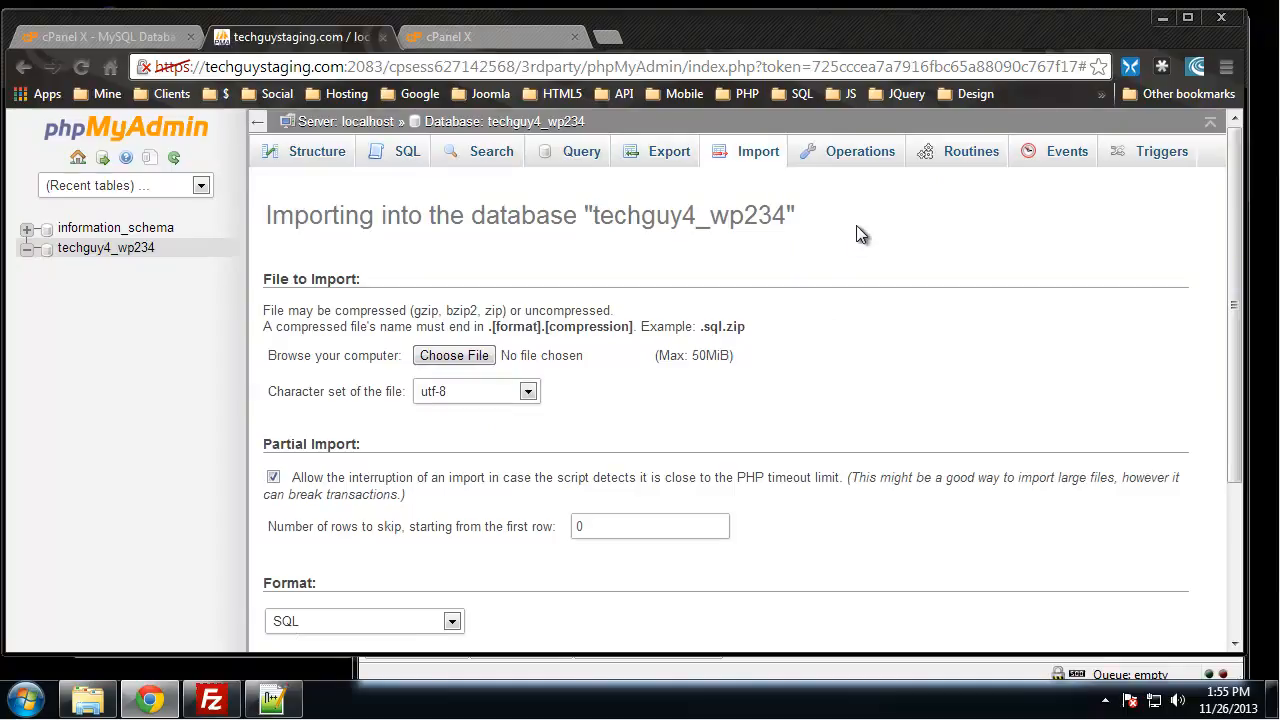
Examine the database's Operations options, including table creation, renaming, copying and collation, and return to its Structure page
click(846, 154)
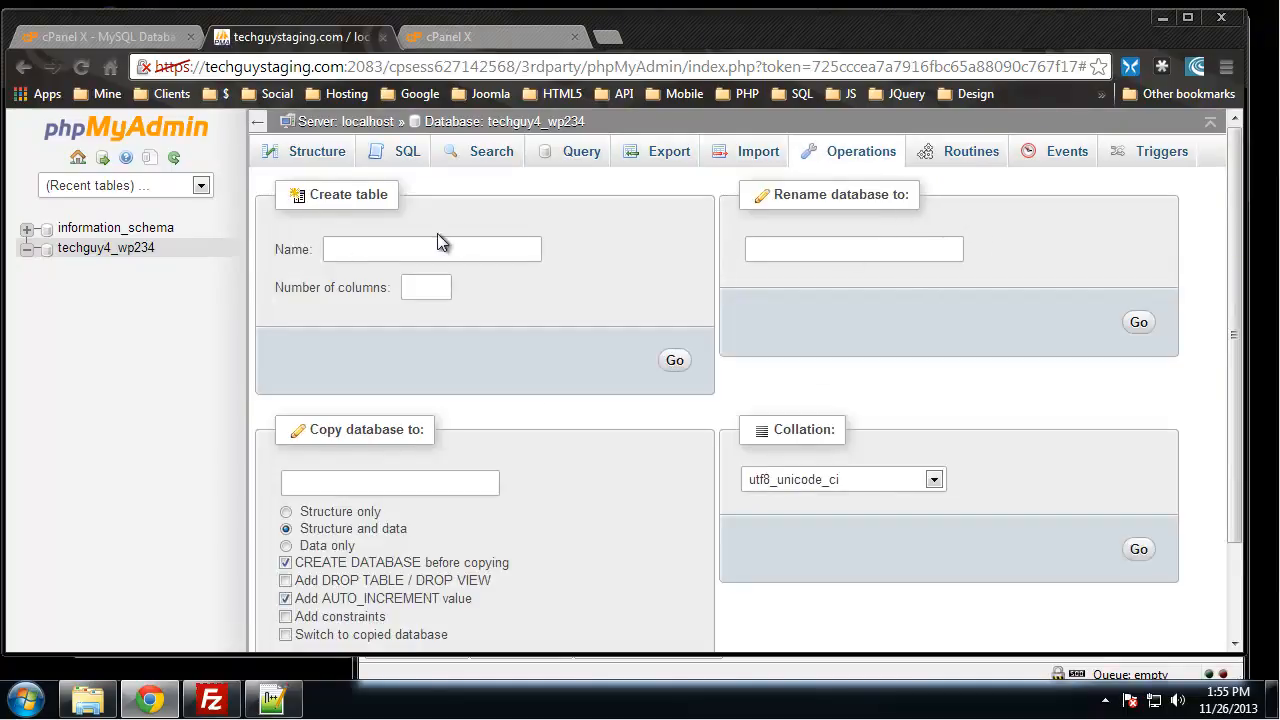
right_click(490, 354)
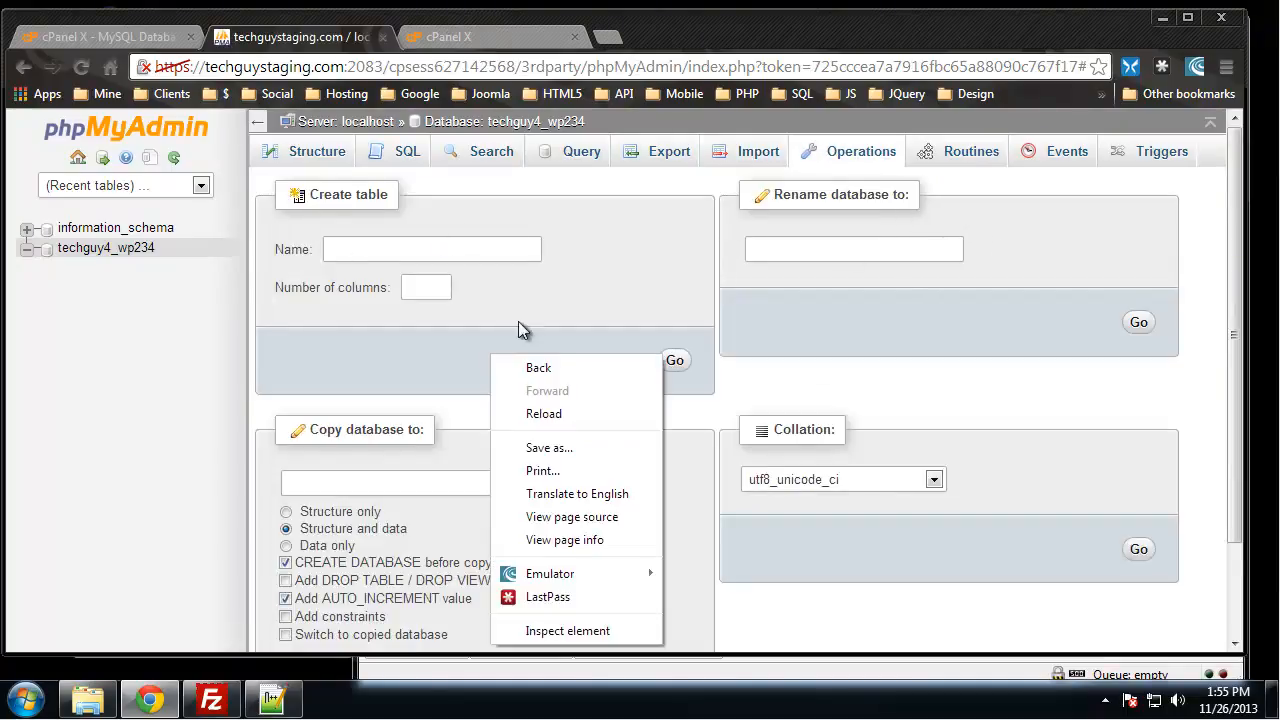
click(613, 226)
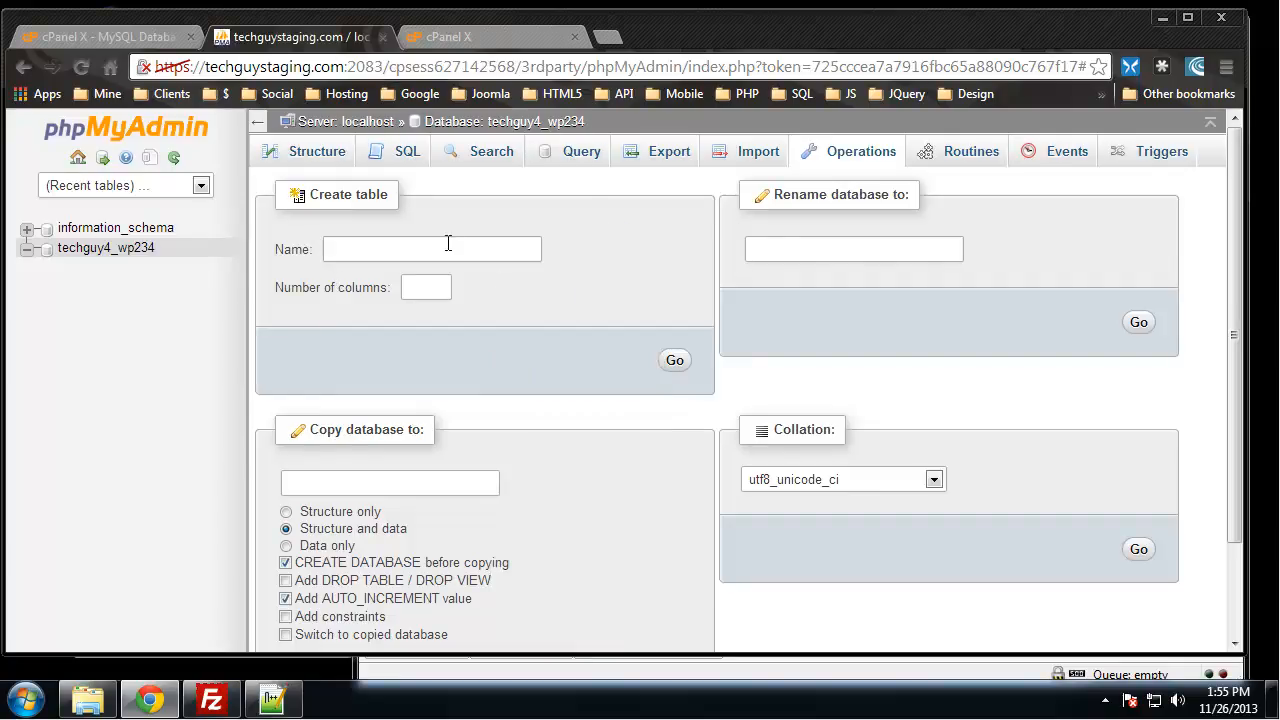
scroll(589, 430, down, 2)
scroll(566, 520, up, 2)
click(303, 152)
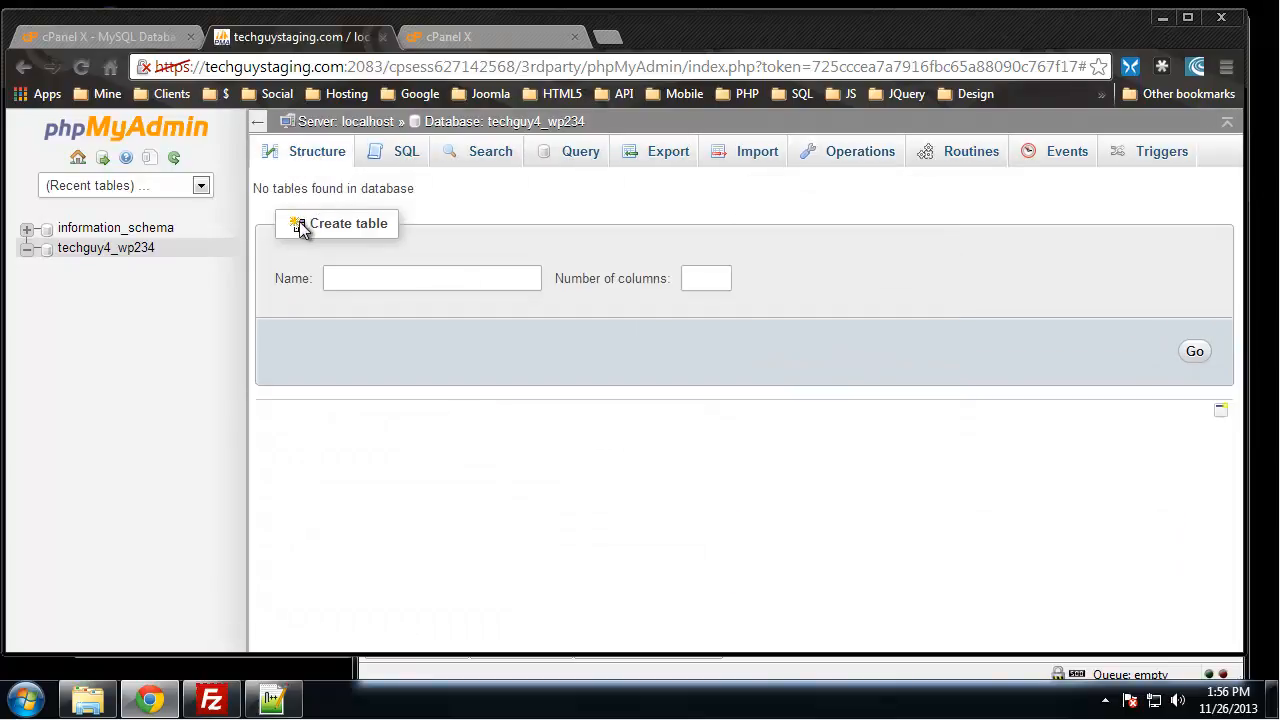